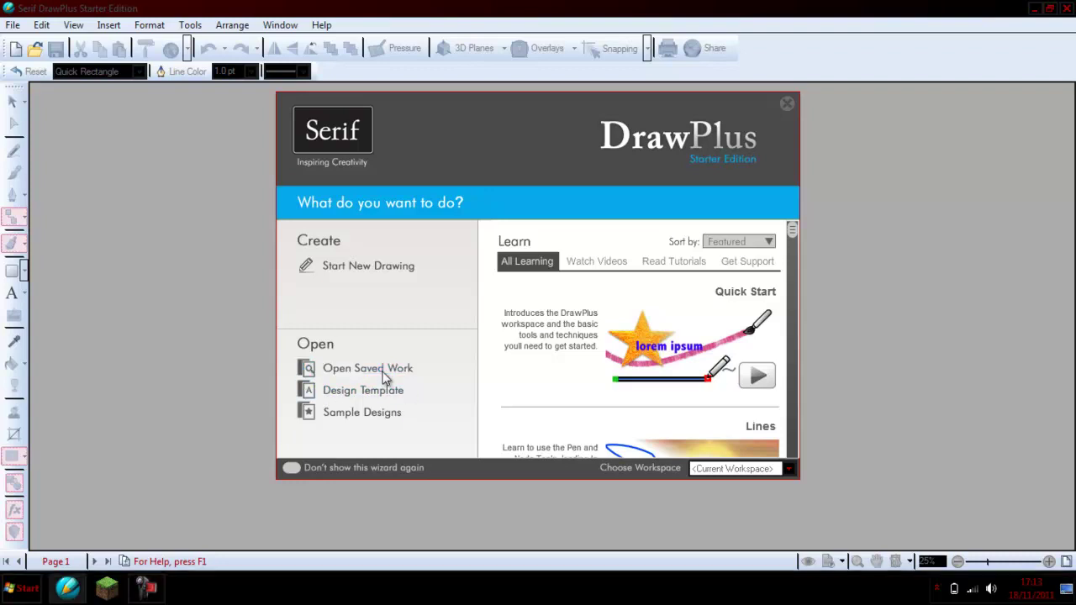
Open the saved FreeTutUK's youtube template drawing and expand Layer 1 to show its contents.
click(383, 374)
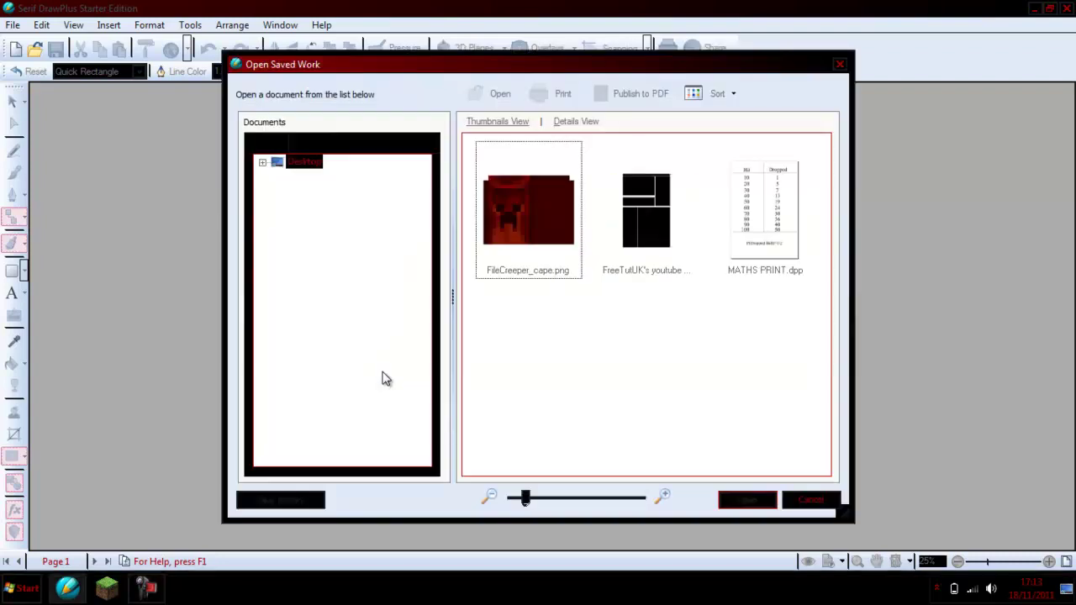
double_click(652, 215)
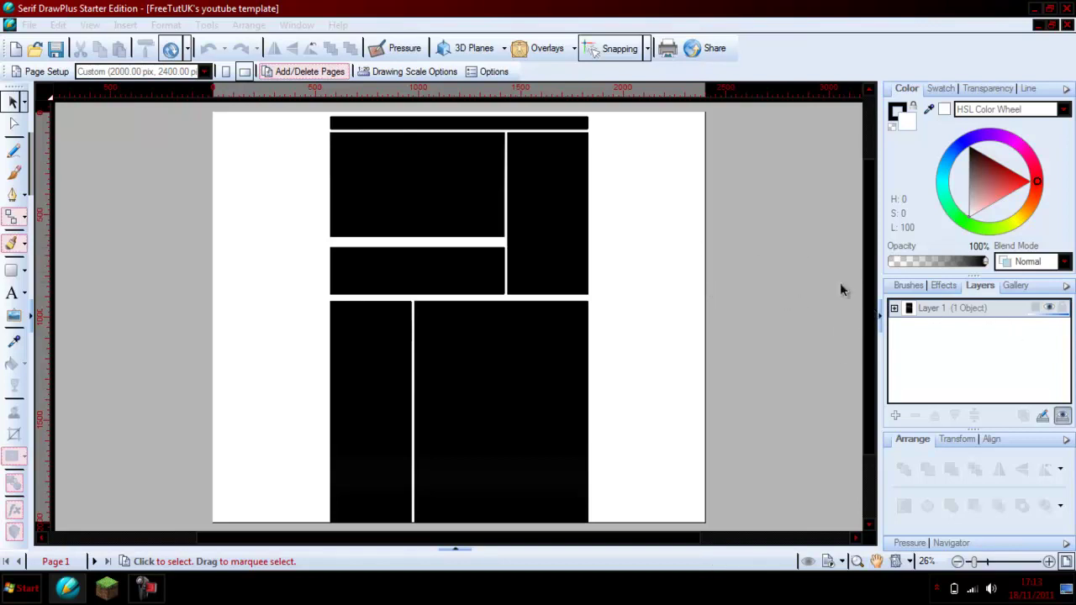
click(894, 309)
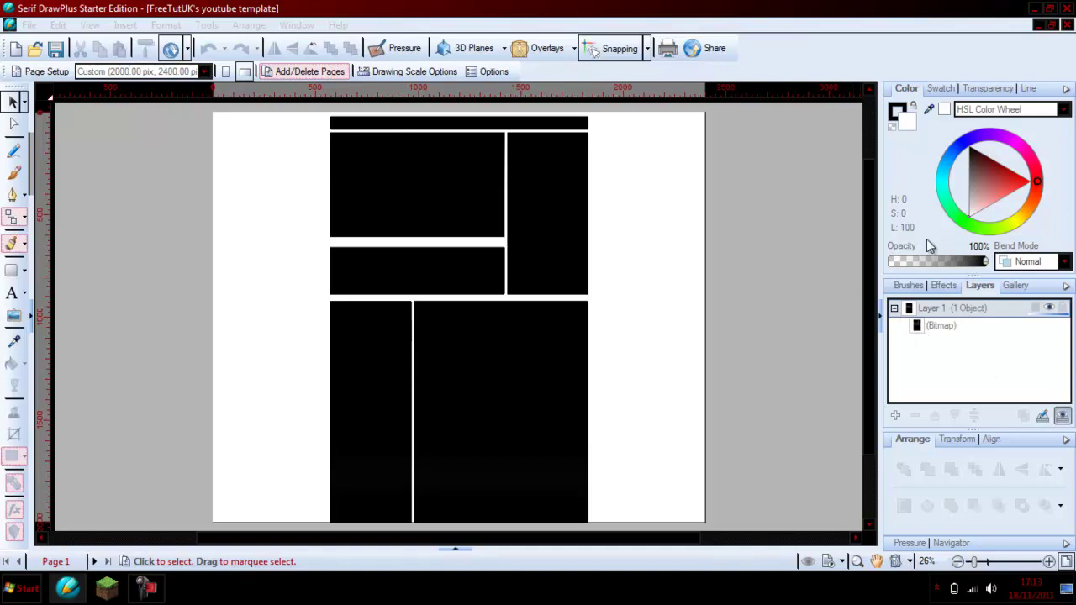
Choose the Quick Rectangle tool from the quick shapes.
click(12, 268)
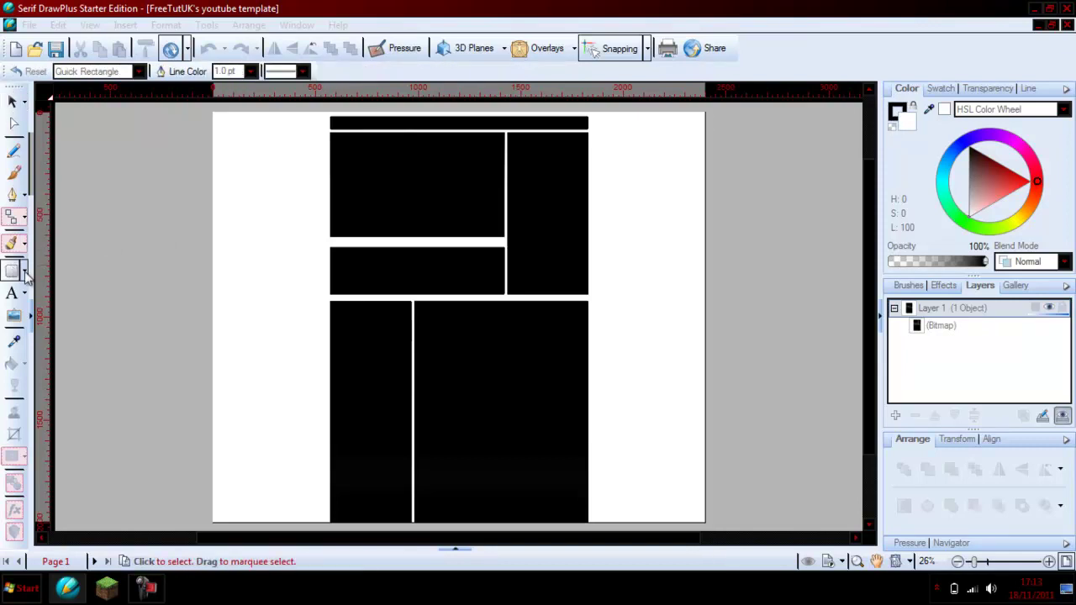
click(25, 274)
click(40, 299)
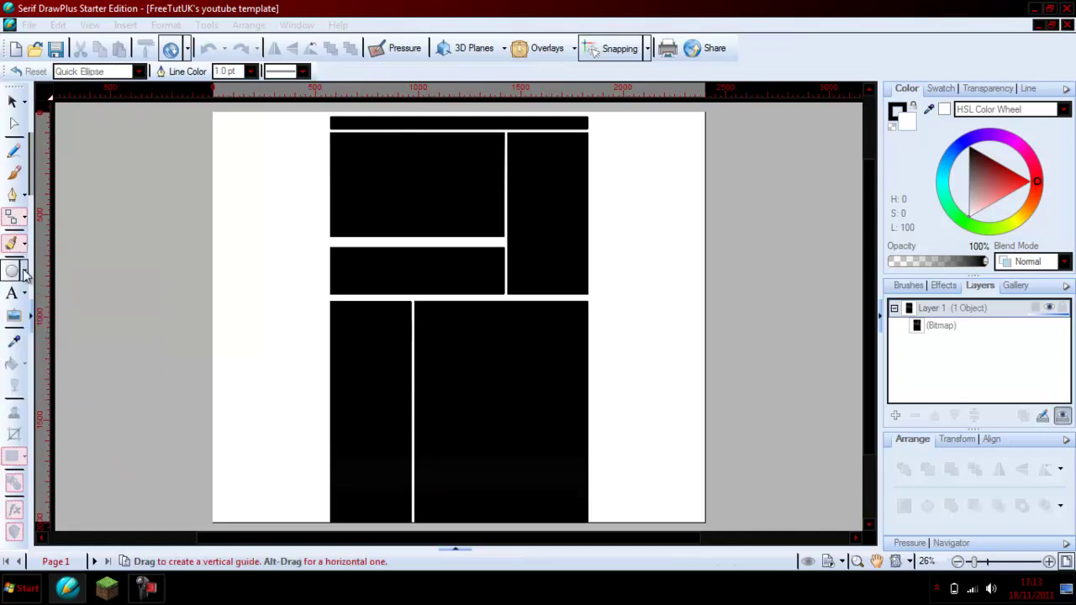
click(26, 274)
click(22, 297)
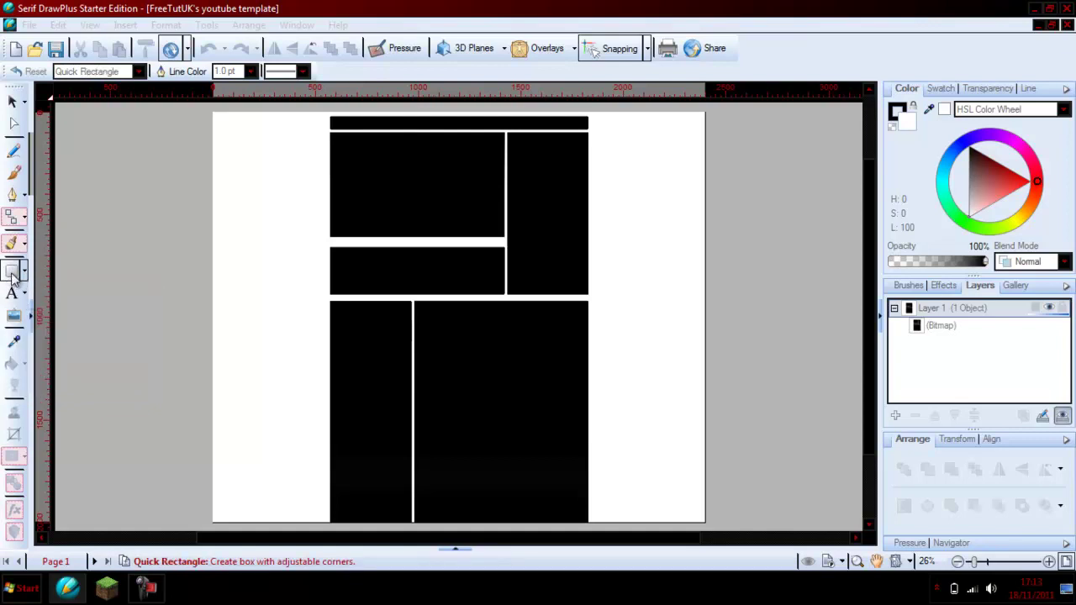
click(12, 271)
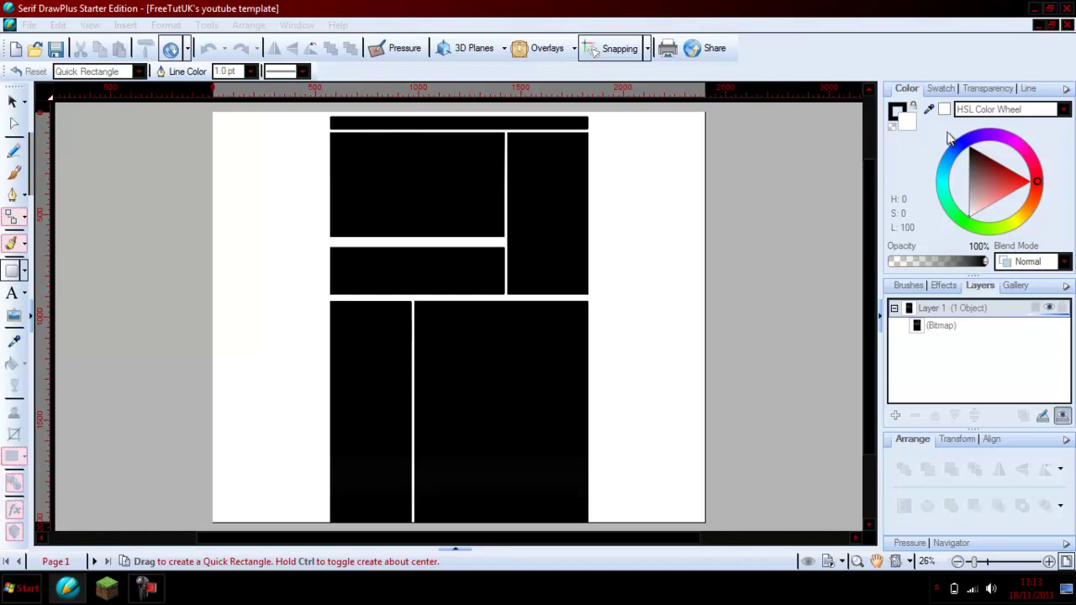
Examine the RGB Sliders, CMYK Sliders and Tinting colour modes, and return to the HSL Color Wheel.
click(1023, 114)
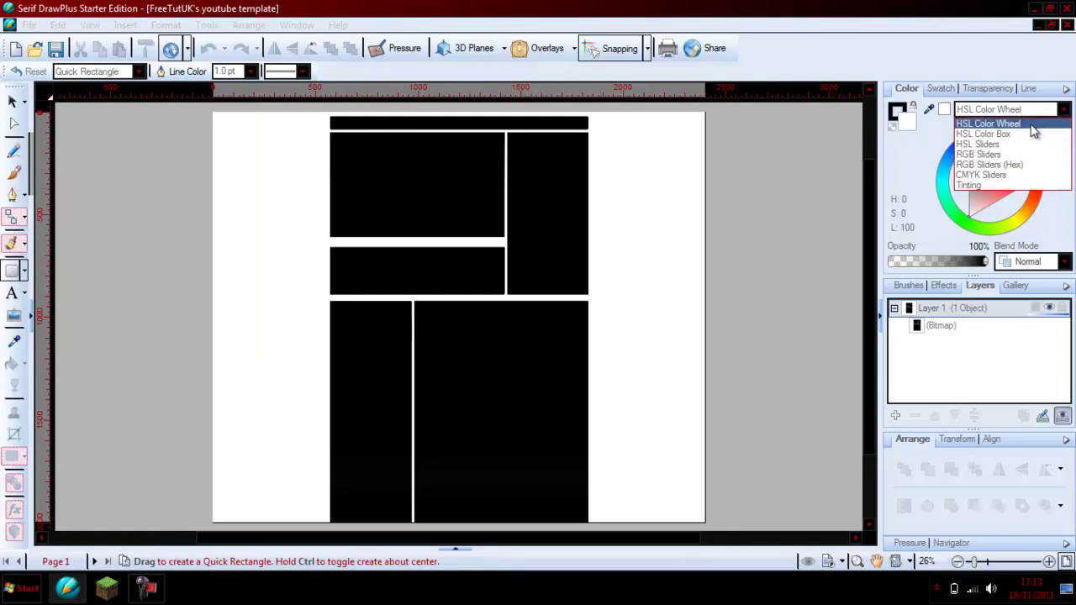
click(1030, 122)
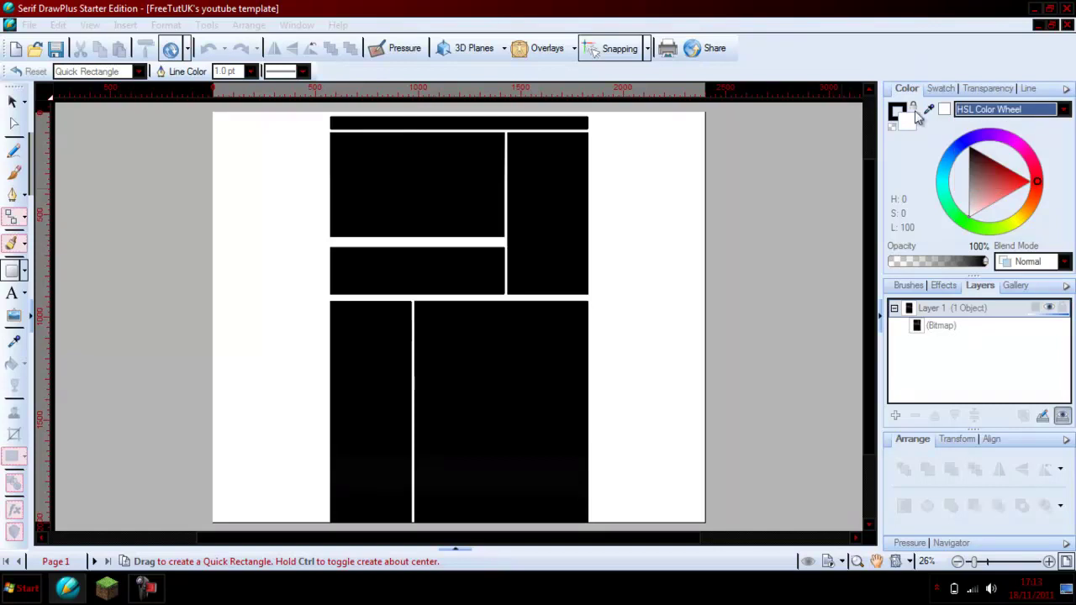
click(1007, 112)
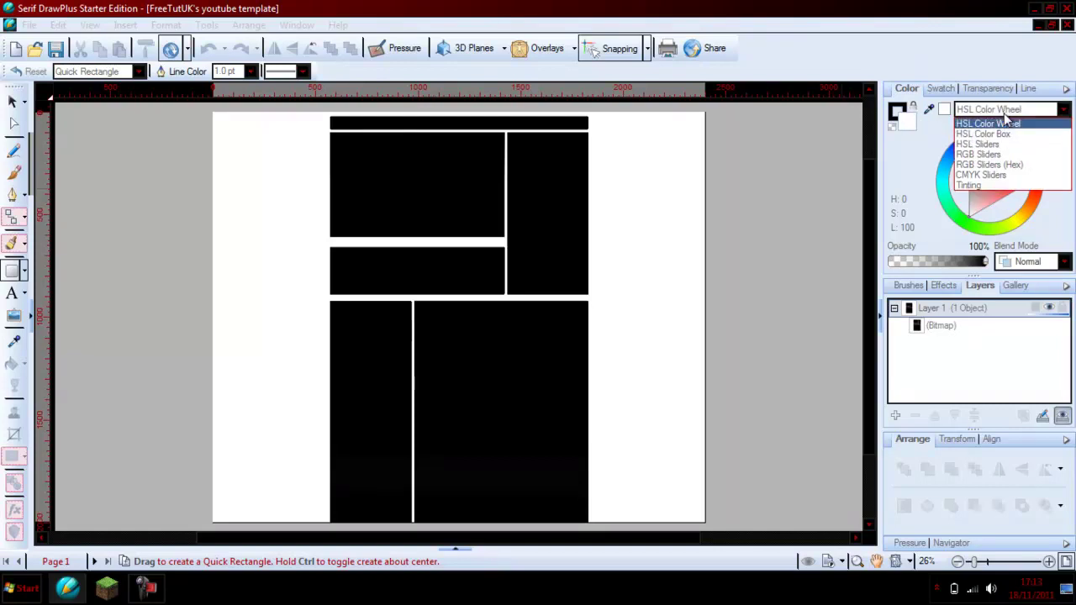
click(1004, 154)
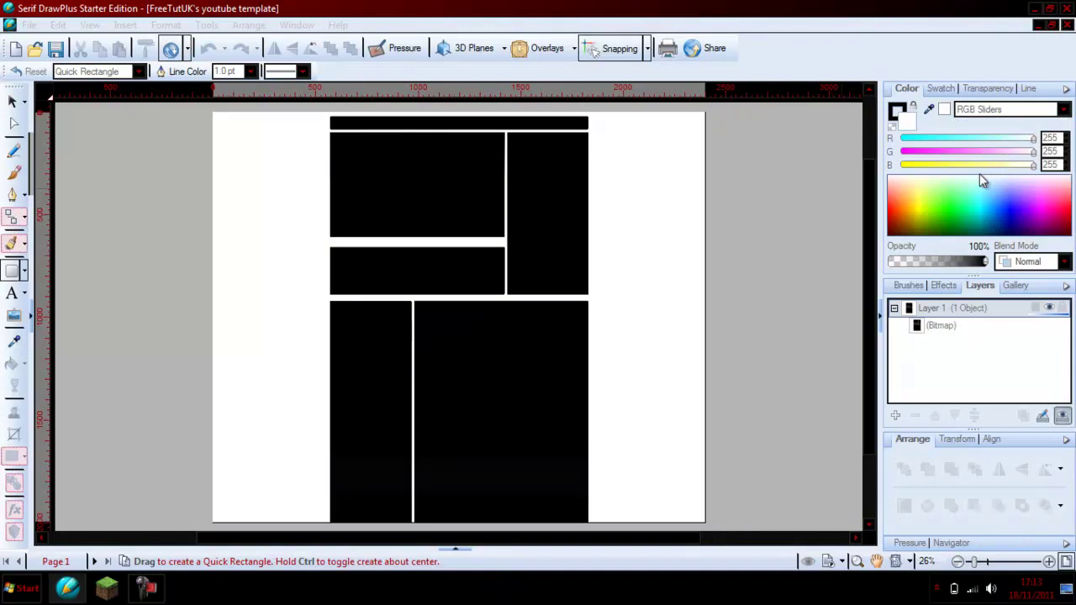
click(1015, 118)
click(1001, 175)
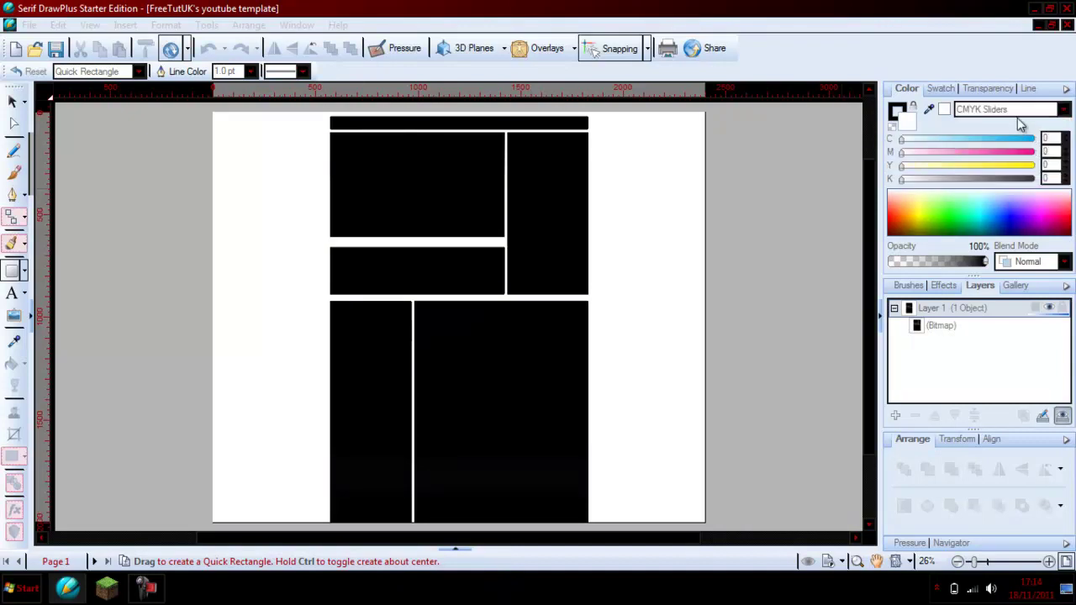
click(1019, 113)
click(984, 155)
click(1008, 111)
click(985, 184)
click(1008, 111)
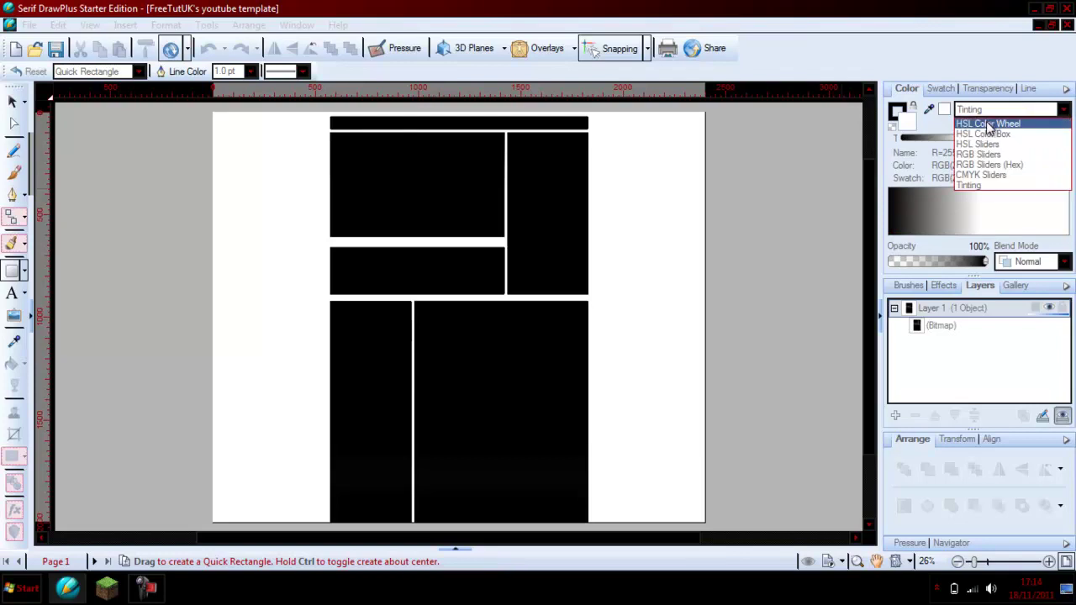
click(986, 124)
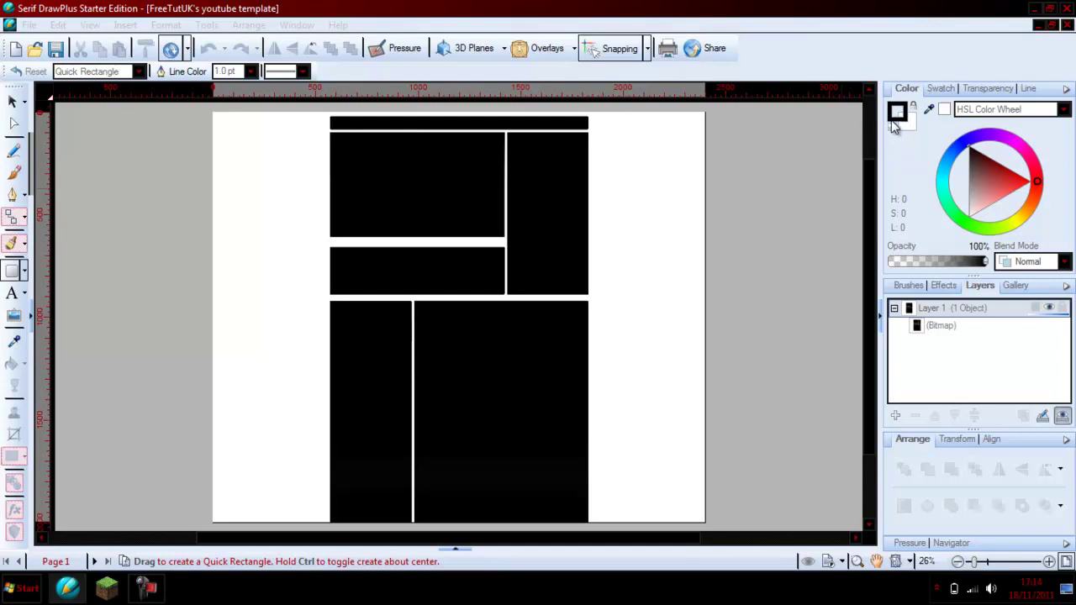
Set the line colour to none and the fill colour to black.
click(892, 124)
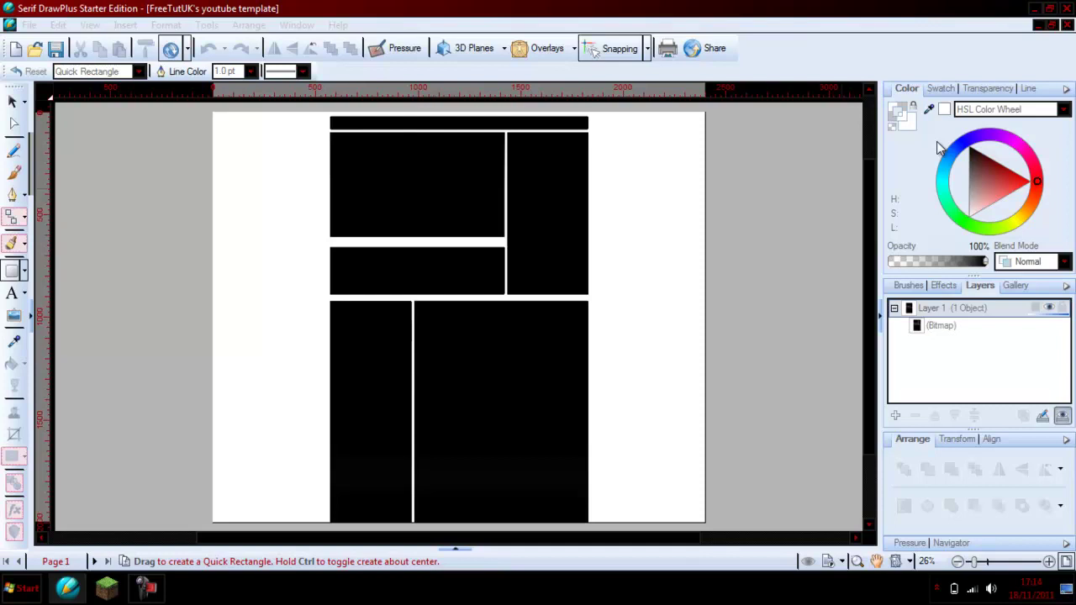
click(916, 125)
mouse_move(991, 182)
mouse_down()
mouse_move(963, 145)
mouse_move(918, 185)
mouse_up()
mouse_move(999, 188)
mouse_down()
mouse_move(997, 177)
mouse_move(1031, 159)
mouse_move(1018, 147)
mouse_move(984, 189)
mouse_move(1018, 144)
mouse_up()
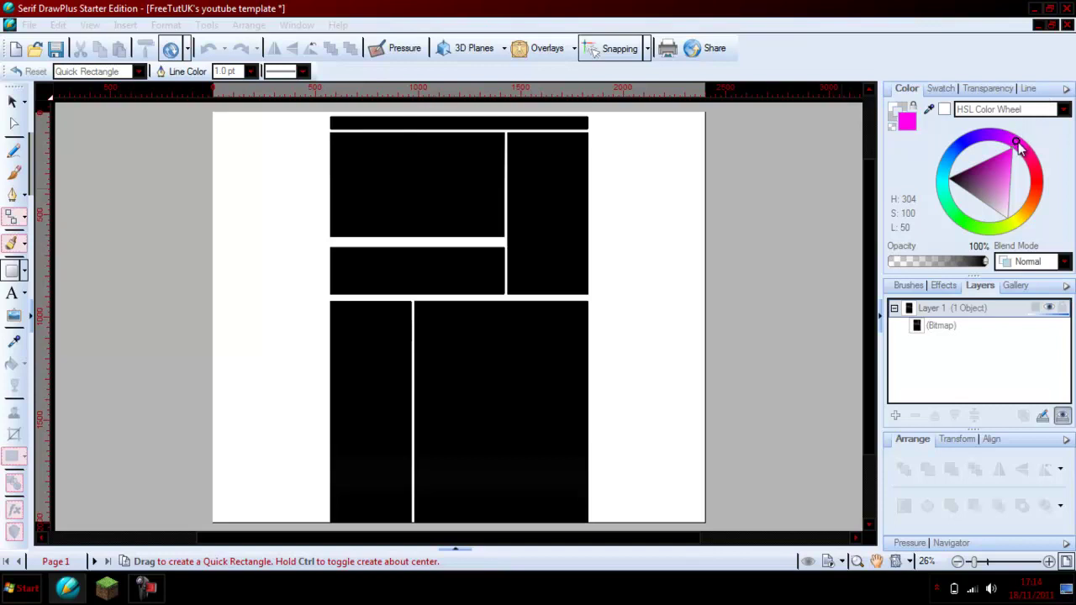
drag(1003, 161, 924, 194)
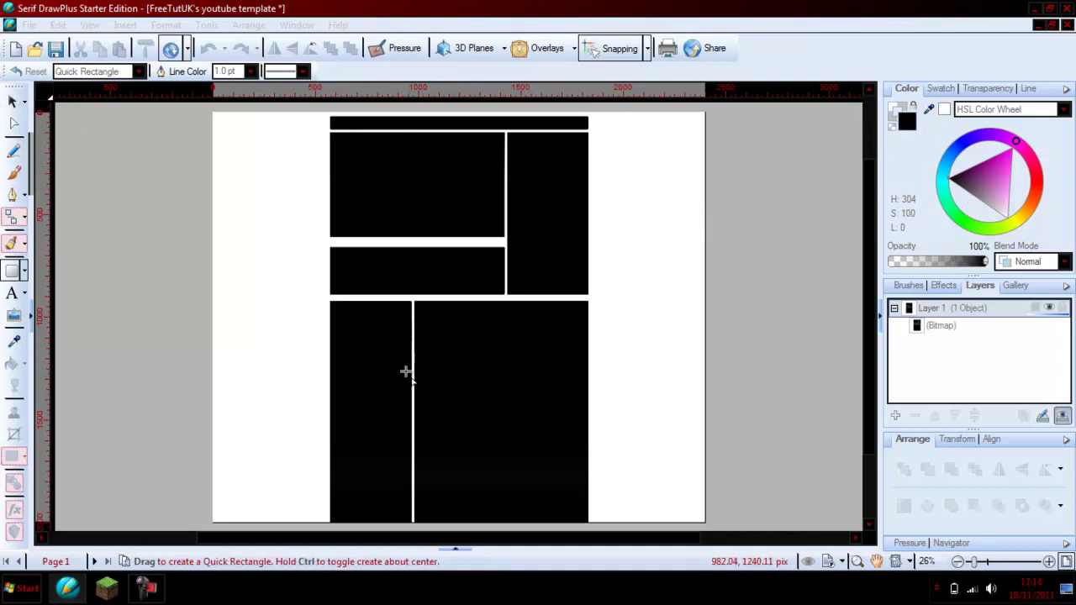
Draw a black rectangle about 1260 px wide upward from the page's lower edge, spanning the template's central column.
scroll(401, 375, up, 5)
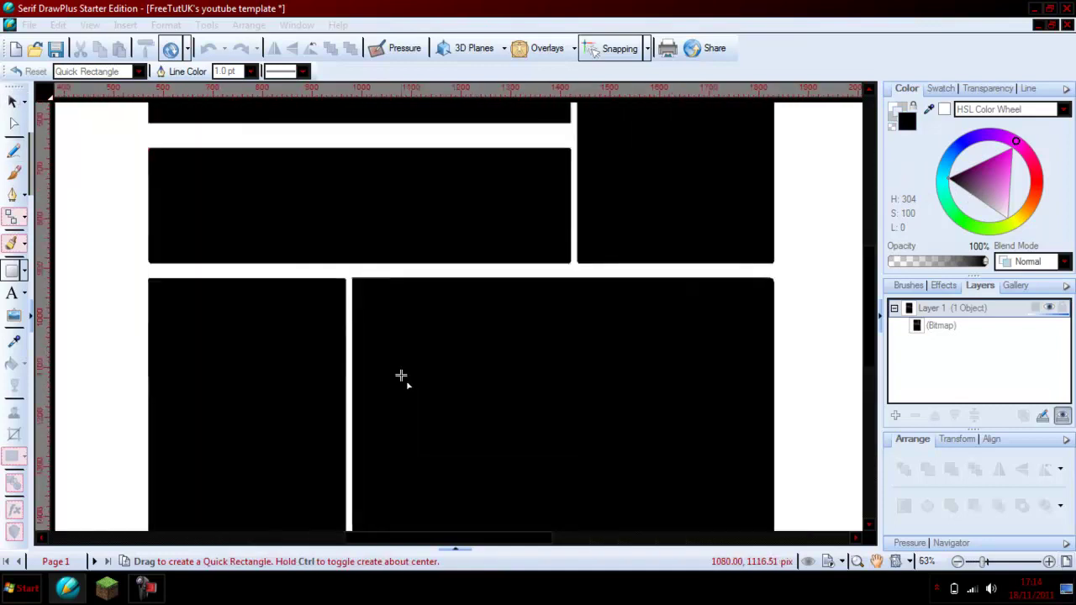
scroll(401, 375, down, 10)
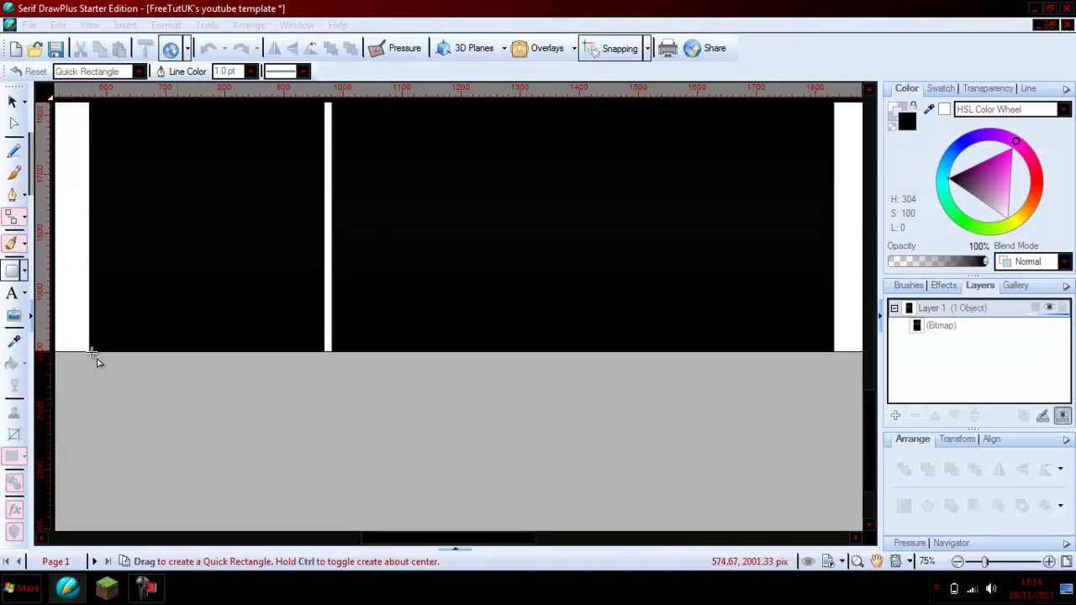
drag(92, 357, 829, 10)
Stretch the black rectangle up to the page's upper edge and deselect it.
scroll(499, 488, up, 5)
drag(462, 513, 461, 210)
scroll(521, 202, up, 4)
scroll(521, 302, down, 1)
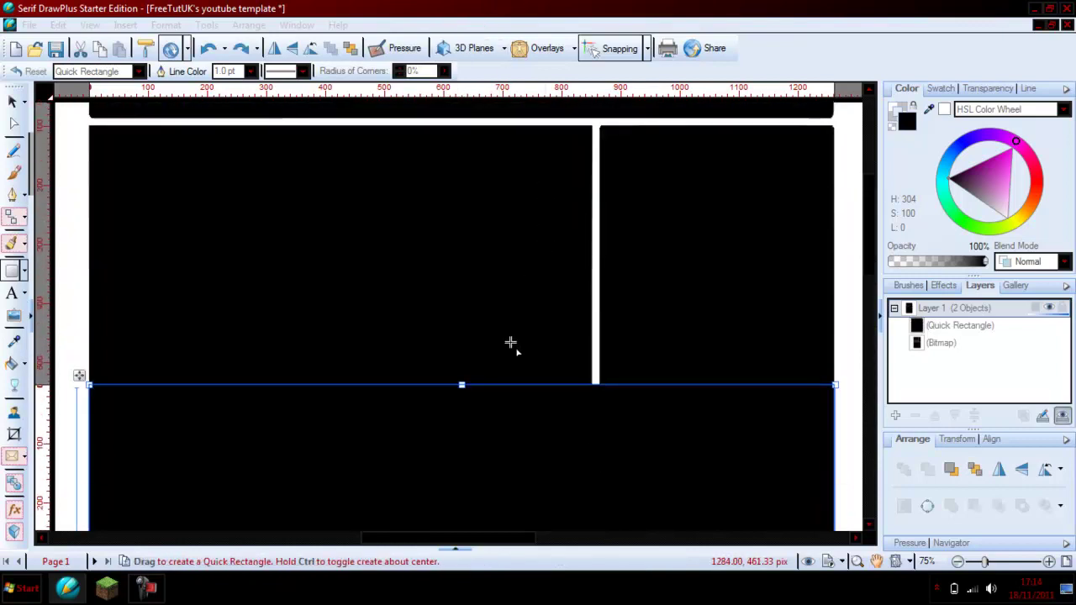
scroll(492, 384, up, 3)
drag(464, 513, 461, 195)
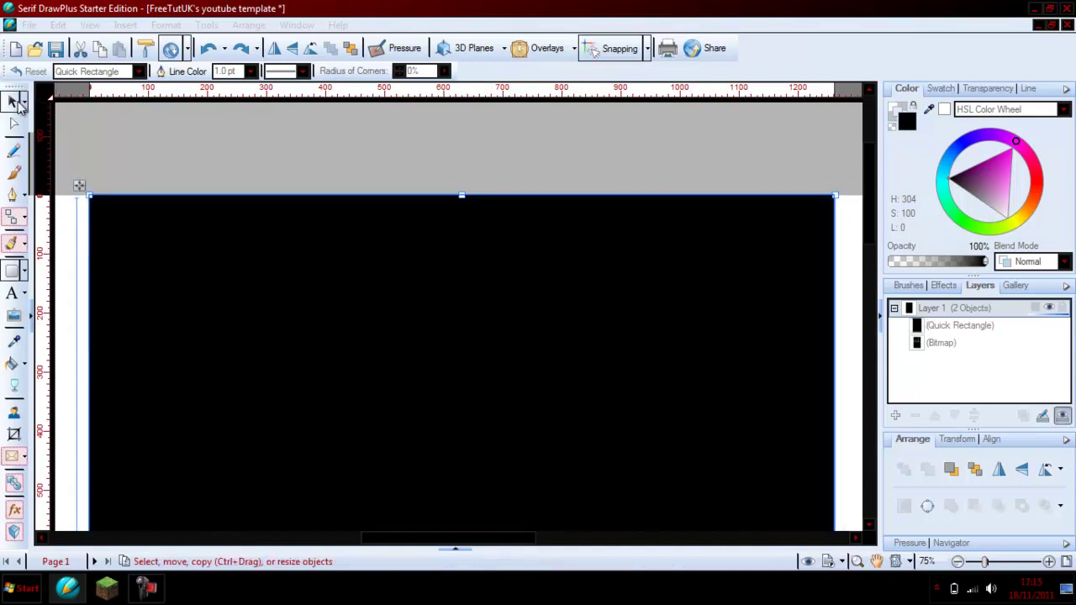
click(157, 115)
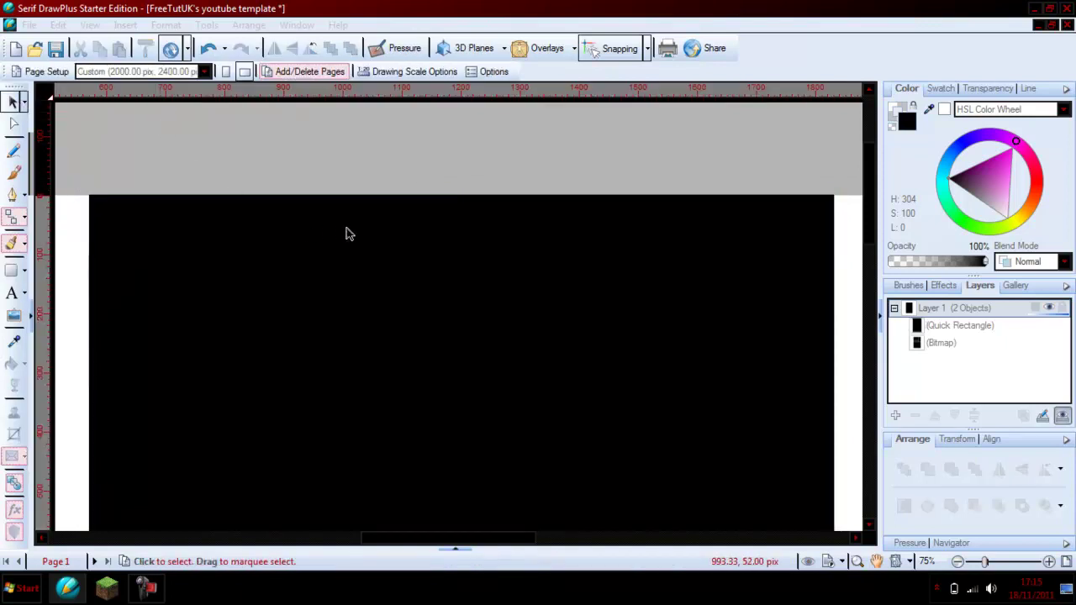
Try recolouring the template bitmap with a blue fill (H 250, S 100, L 50).
scroll(398, 254, down, 2)
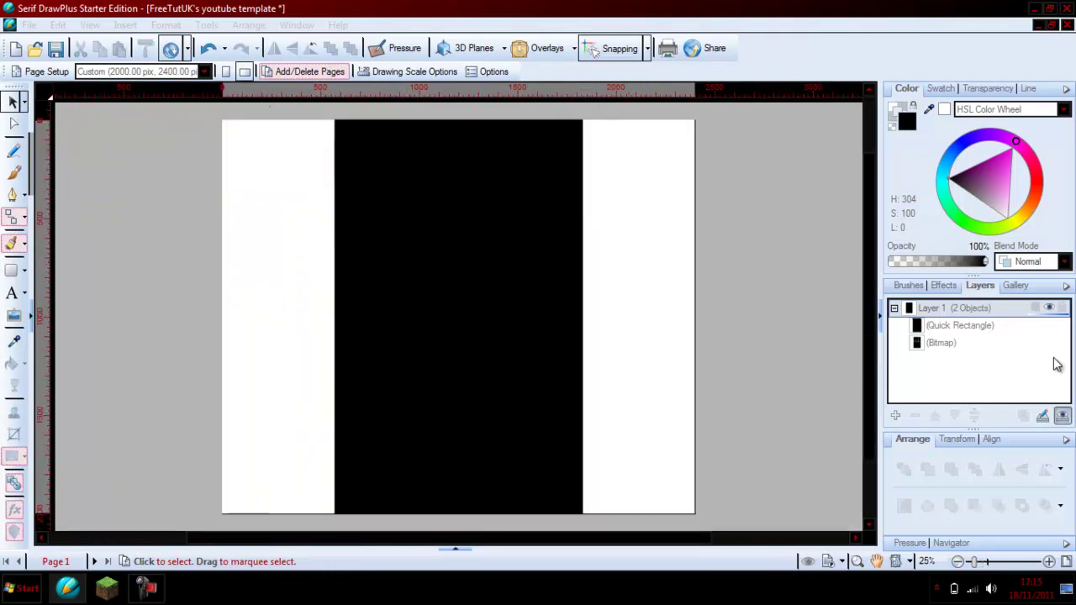
click(622, 210)
click(975, 343)
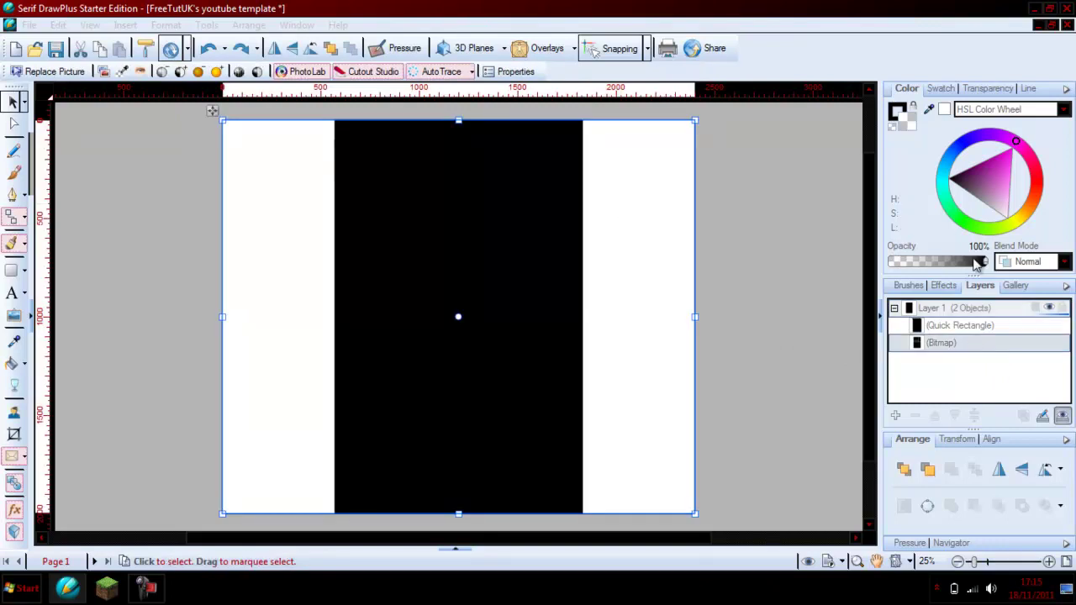
drag(994, 199, 1001, 255)
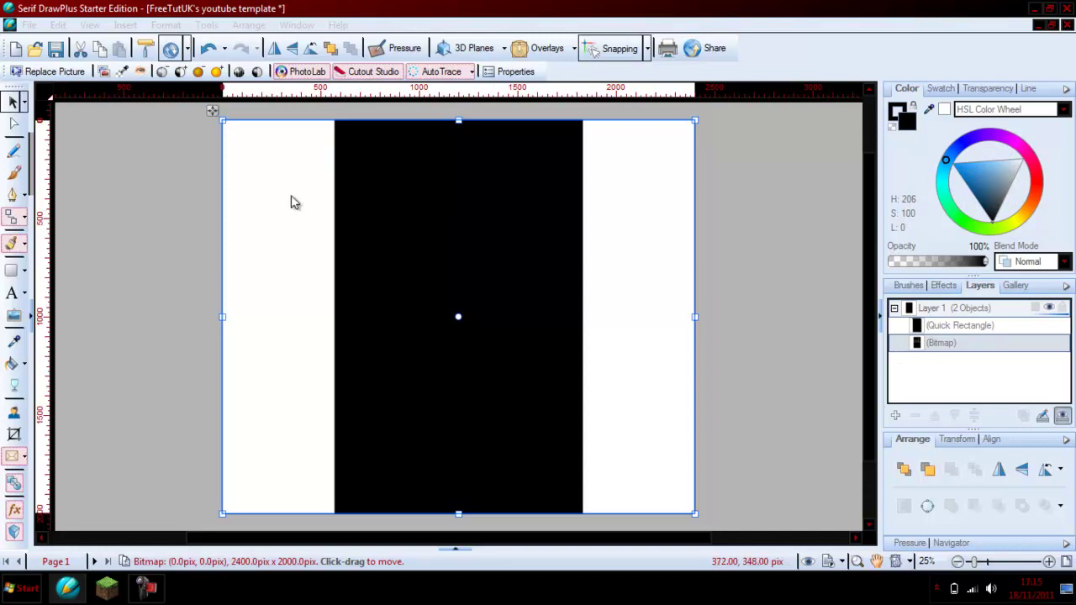
click(12, 270)
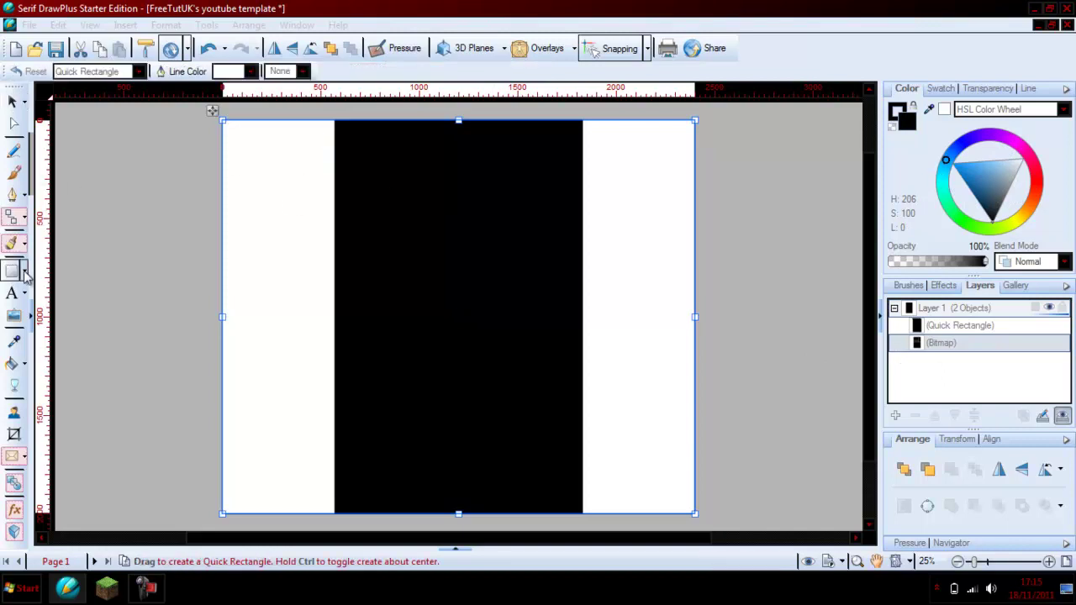
drag(974, 148, 972, 137)
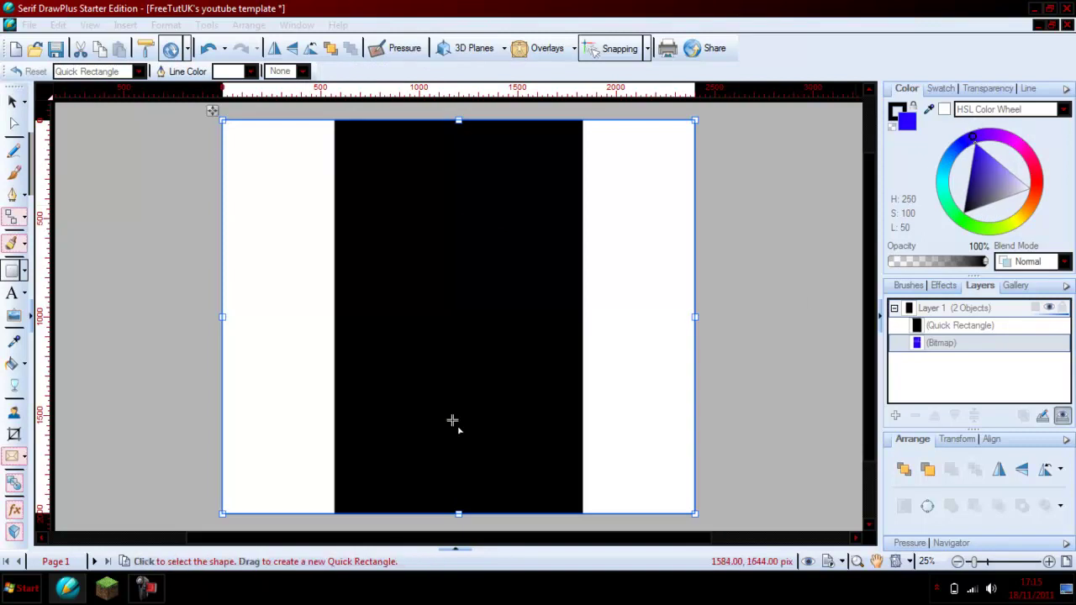
Recolour the central rectangle blue (H 248, S 100, L 50), keeping the template bitmap black.
click(963, 329)
click(972, 142)
click(971, 141)
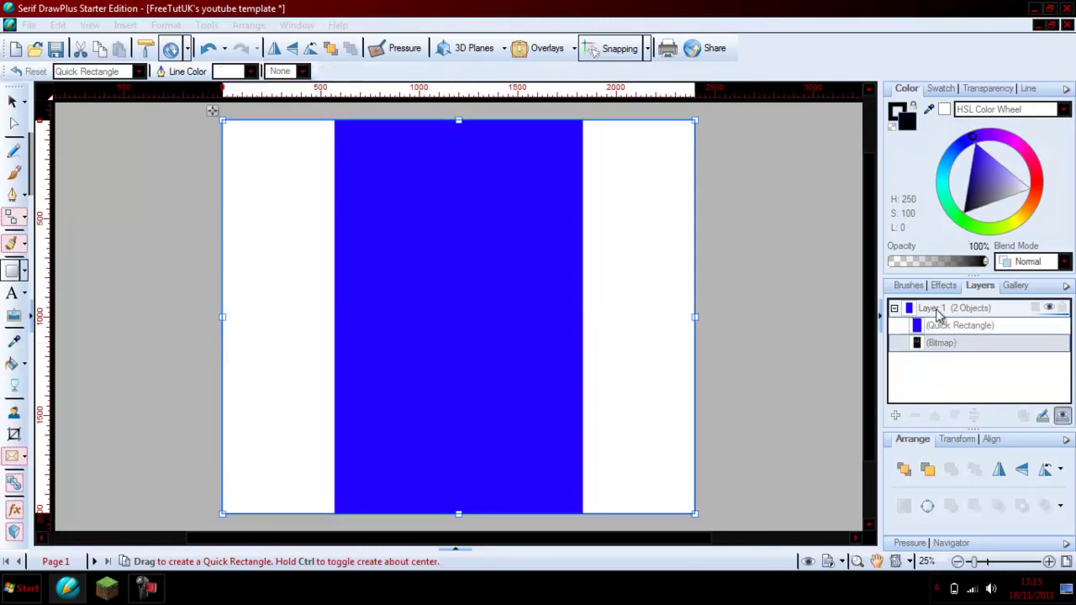
Draw a blue rectangle about 796 px tall from the page's upper-left corner and widen it to the page's right edge.
scroll(350, 271, up, 2)
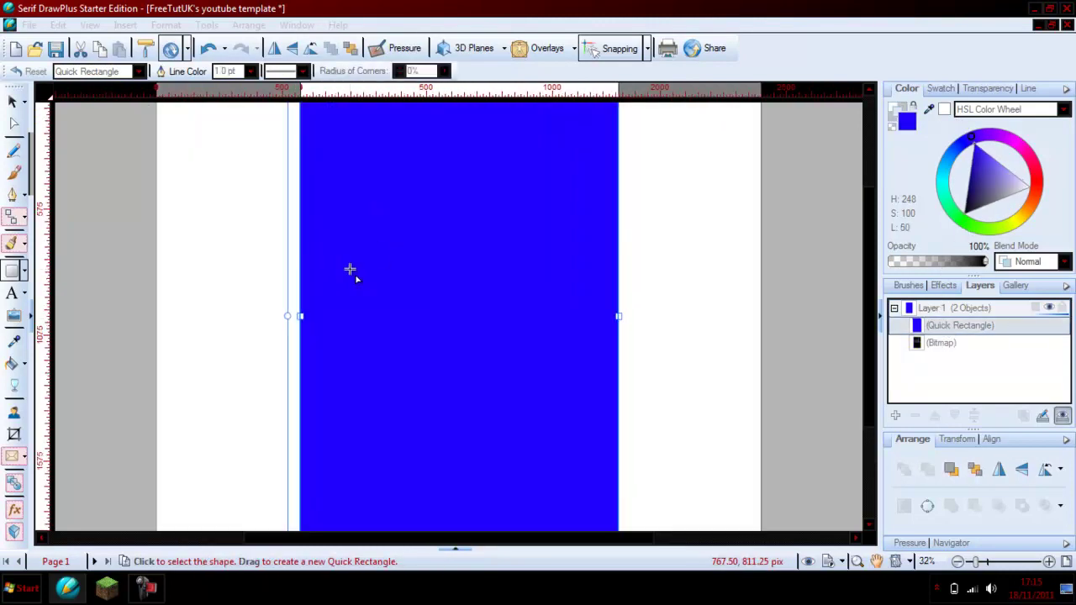
scroll(333, 261, up, 3)
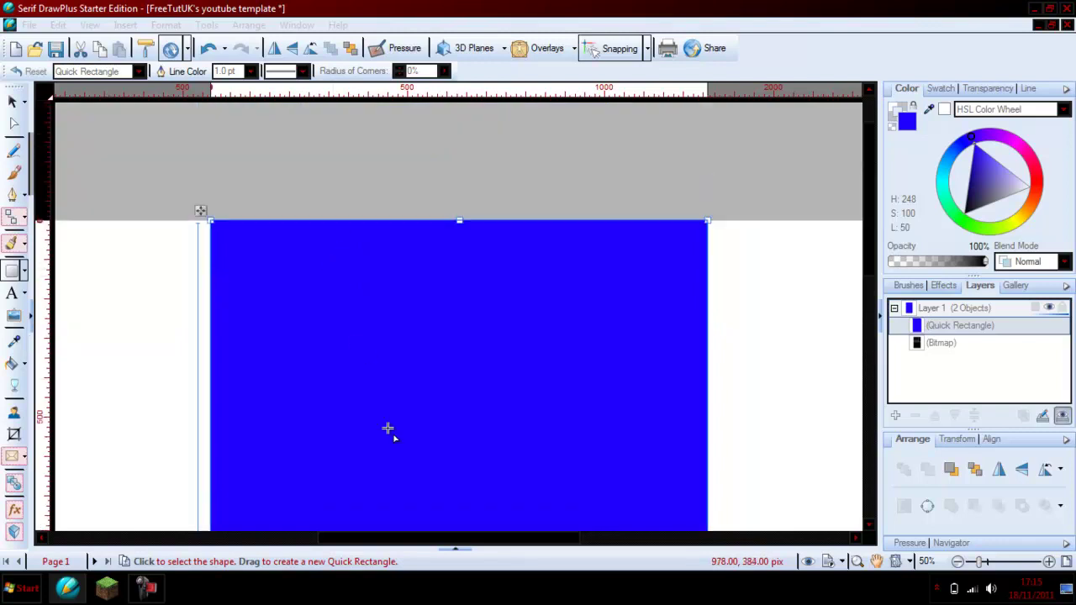
drag(430, 539, 321, 536)
scroll(320, 333, up, 1)
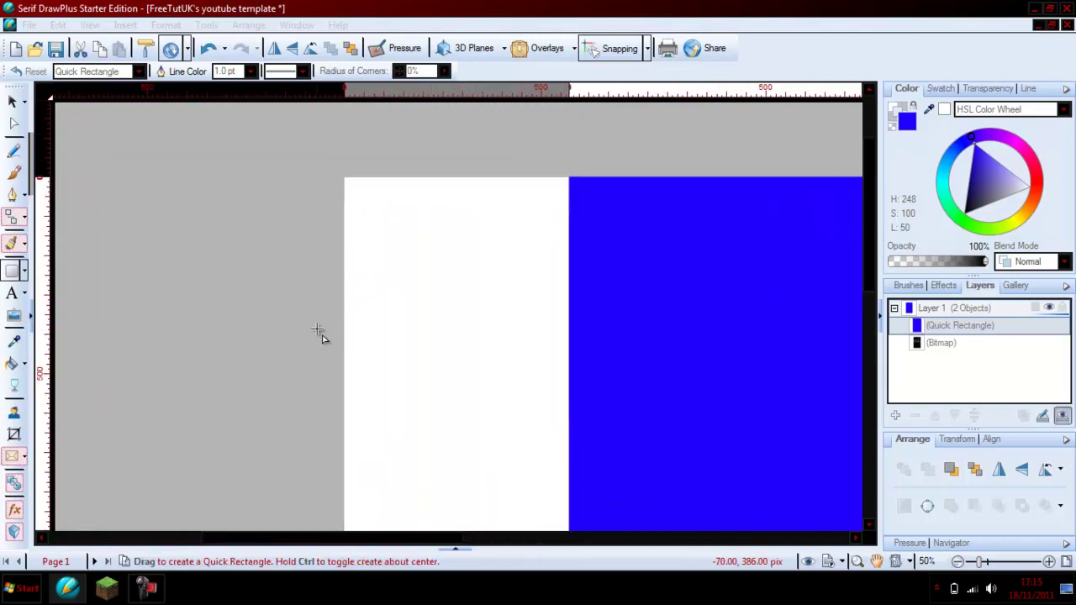
scroll(364, 252, up, 1)
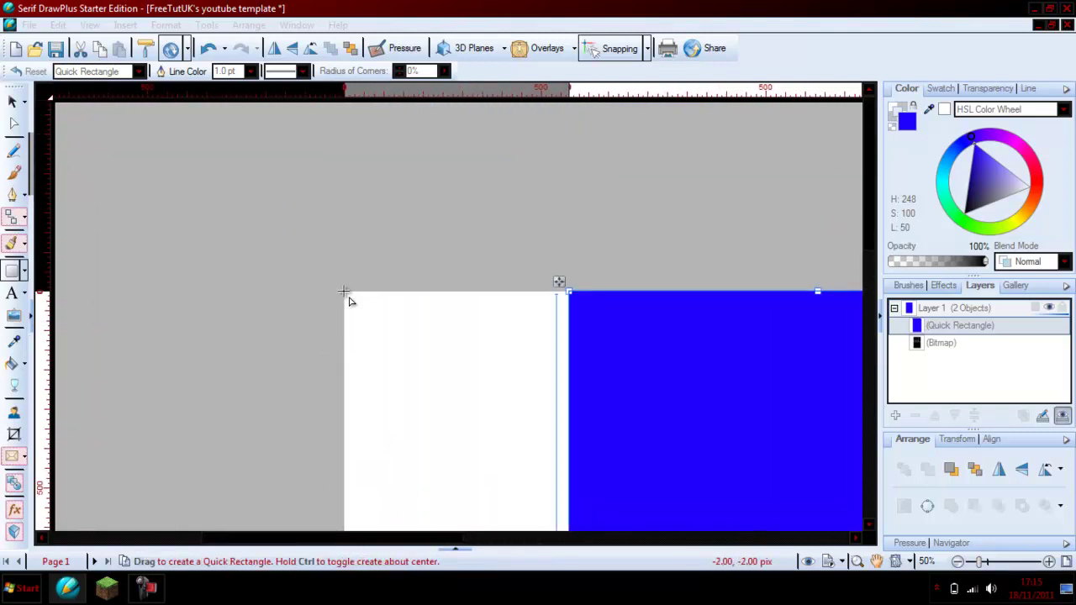
drag(344, 292, 421, 330)
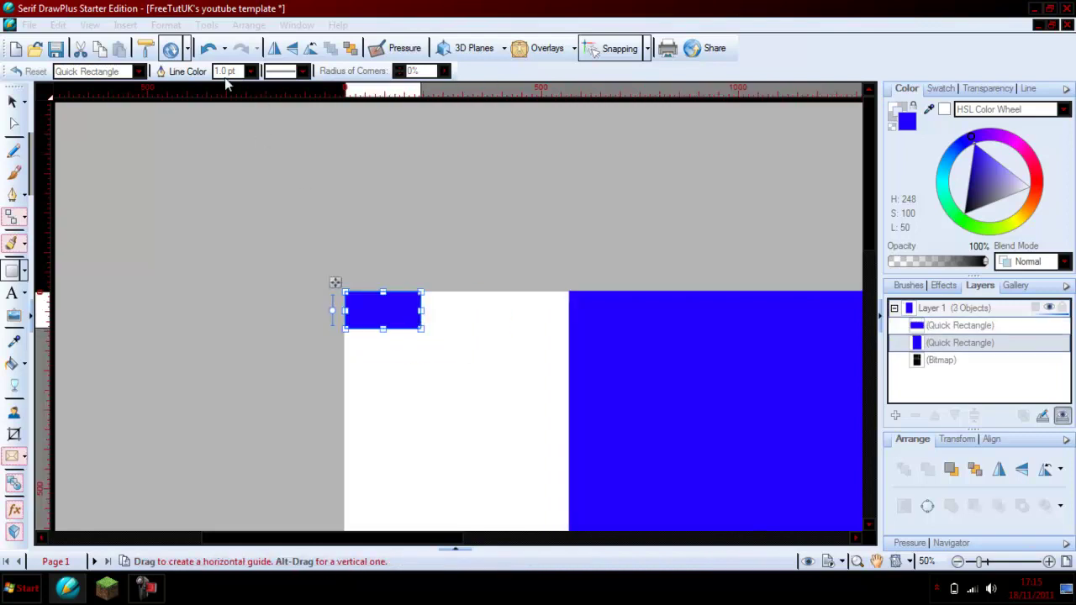
key(ctrl+z)
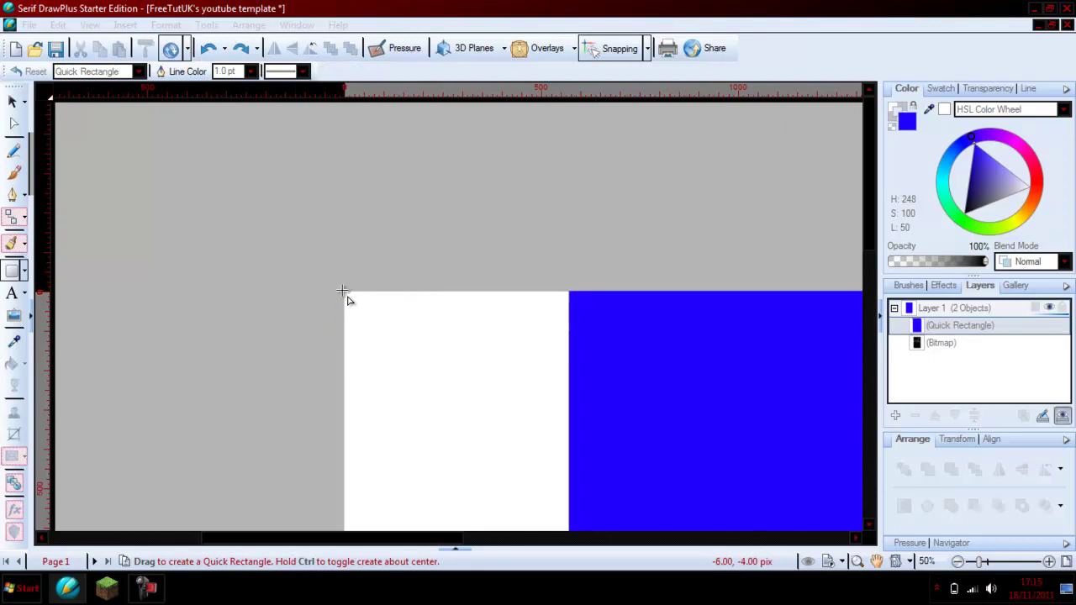
drag(343, 292, 1074, 604)
drag(454, 541, 613, 551)
scroll(607, 420, down, 2)
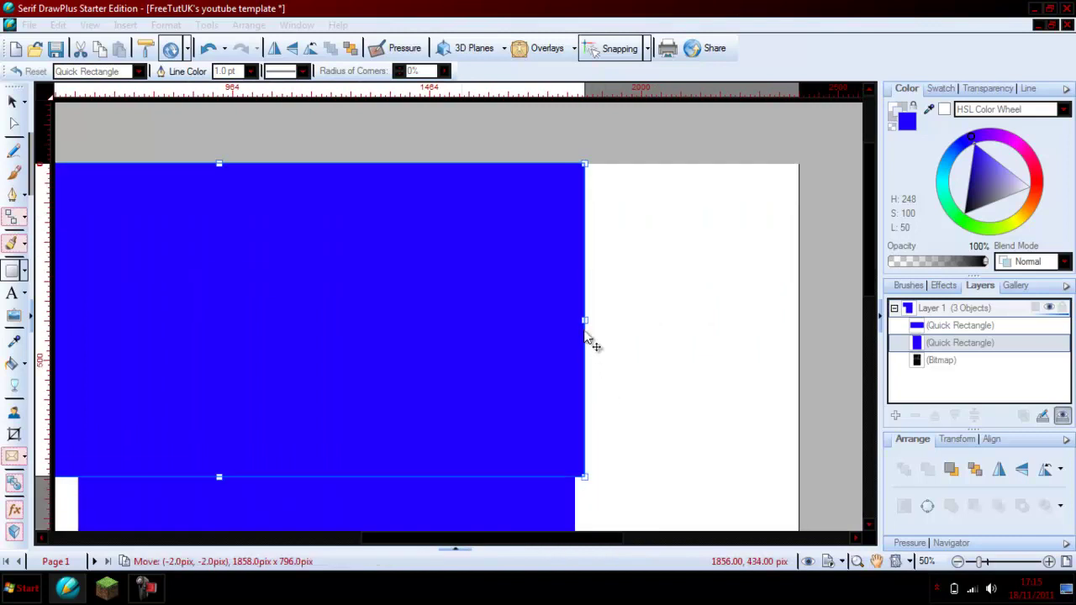
drag(587, 322, 813, 345)
drag(797, 345, 799, 345)
Extend the new blue rectangle down to the page's lower edge so it spans the whole page, about 2404 × 2006 px.
scroll(302, 499, down, 3)
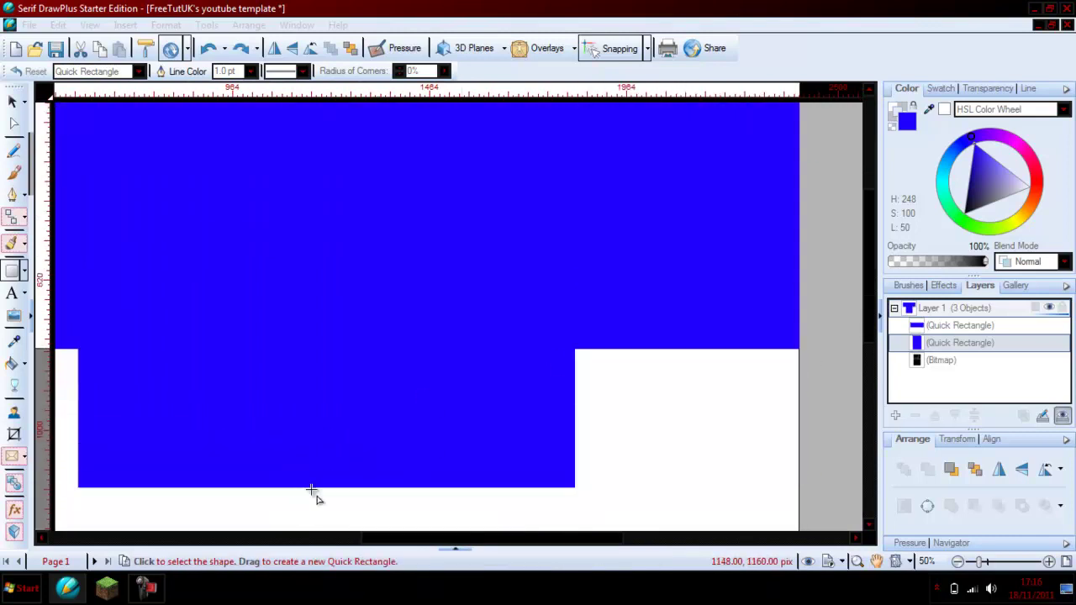
drag(326, 221, 336, 538)
scroll(389, 338, down, 3)
drag(324, 250, 333, 344)
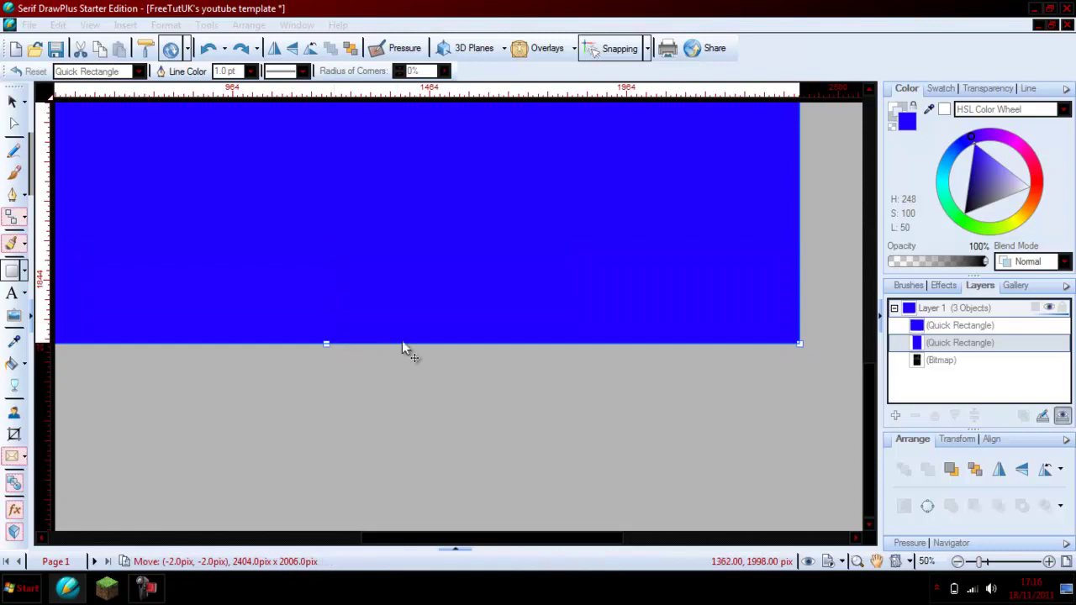
Recolour the central rectangle black (H 248, S 100, L 0) and move the full-page blue rectangle beneath it in the stacking order.
double_click(944, 344)
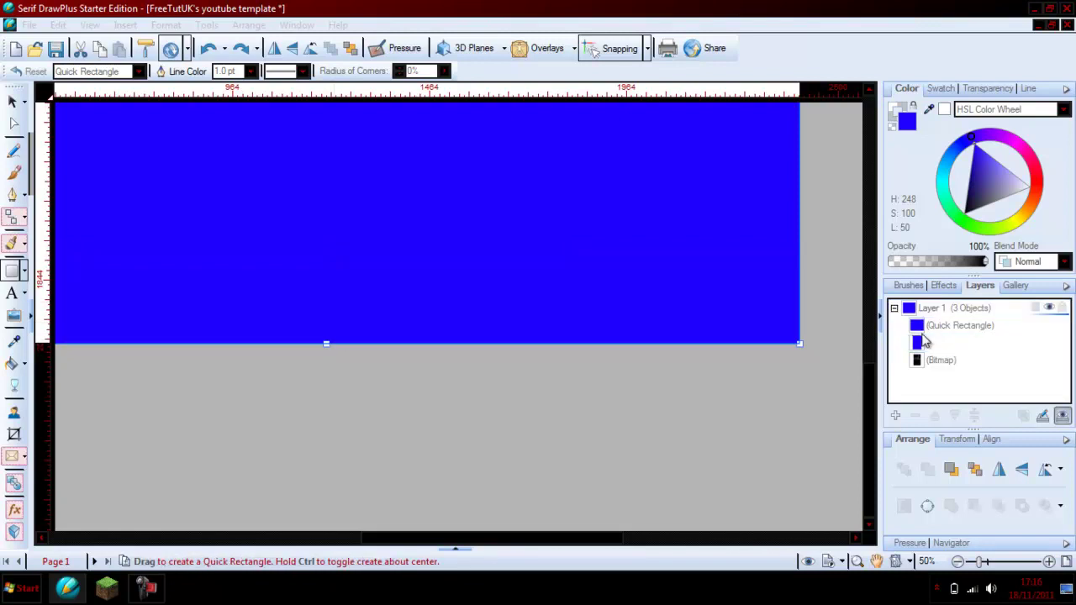
click(924, 340)
click(964, 215)
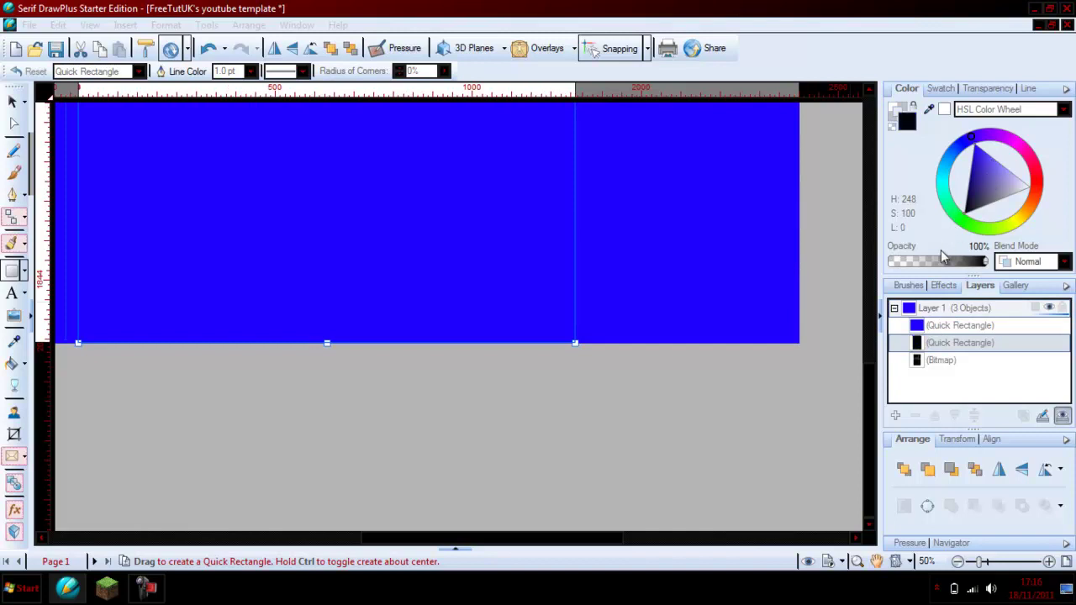
click(969, 330)
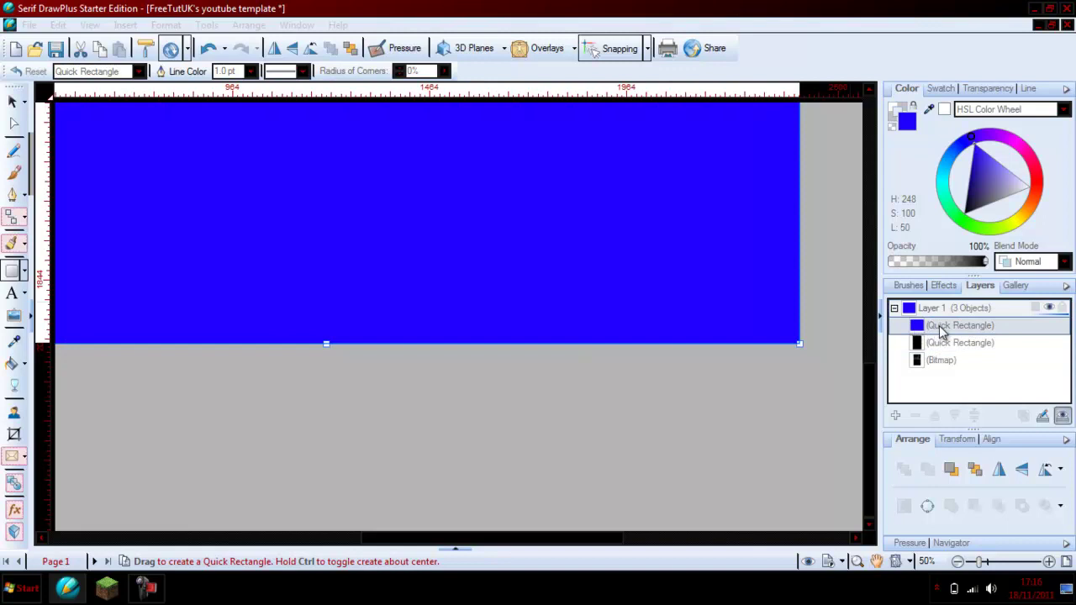
drag(941, 334, 943, 356)
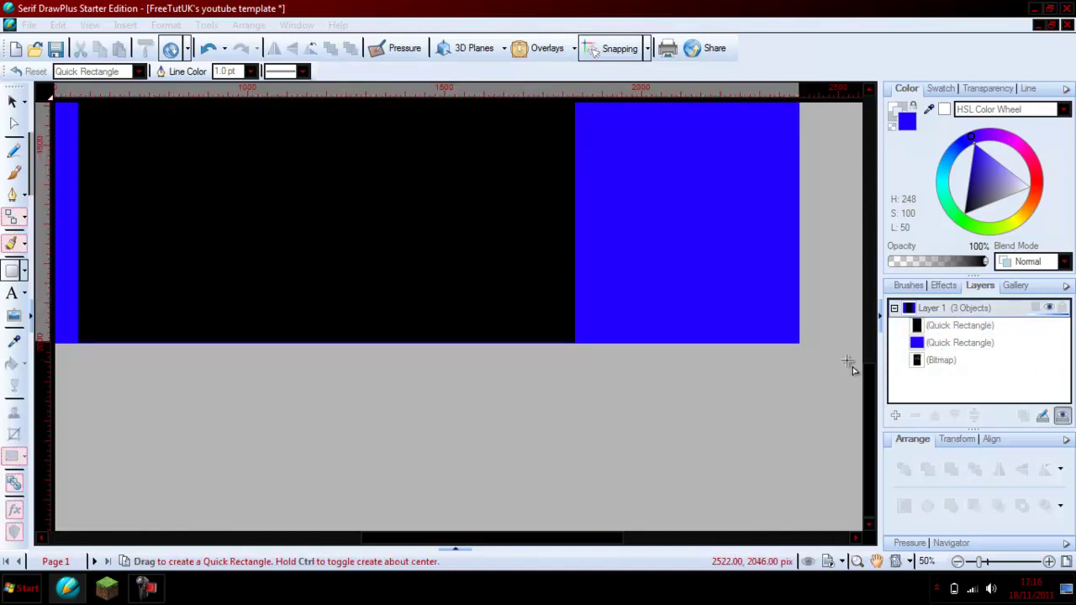
scroll(852, 366, down, 3)
scroll(852, 366, up, 1)
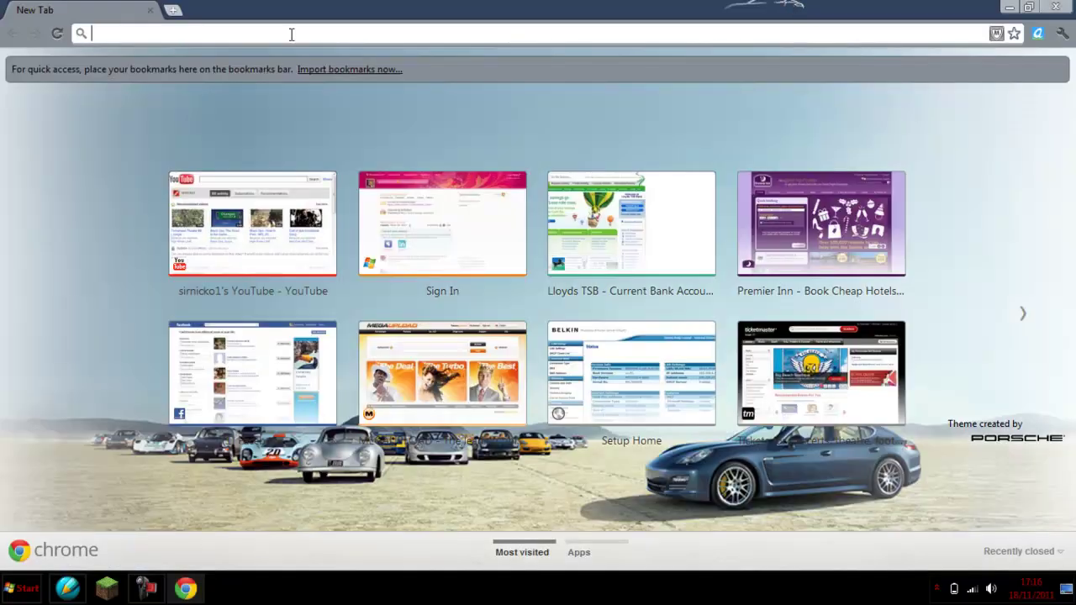
Switch to Chrome and search Google Images for "opical flares".
text(go)
key(BackSpace)
key(BackSpace)
key(BackSpace)
text(opic)
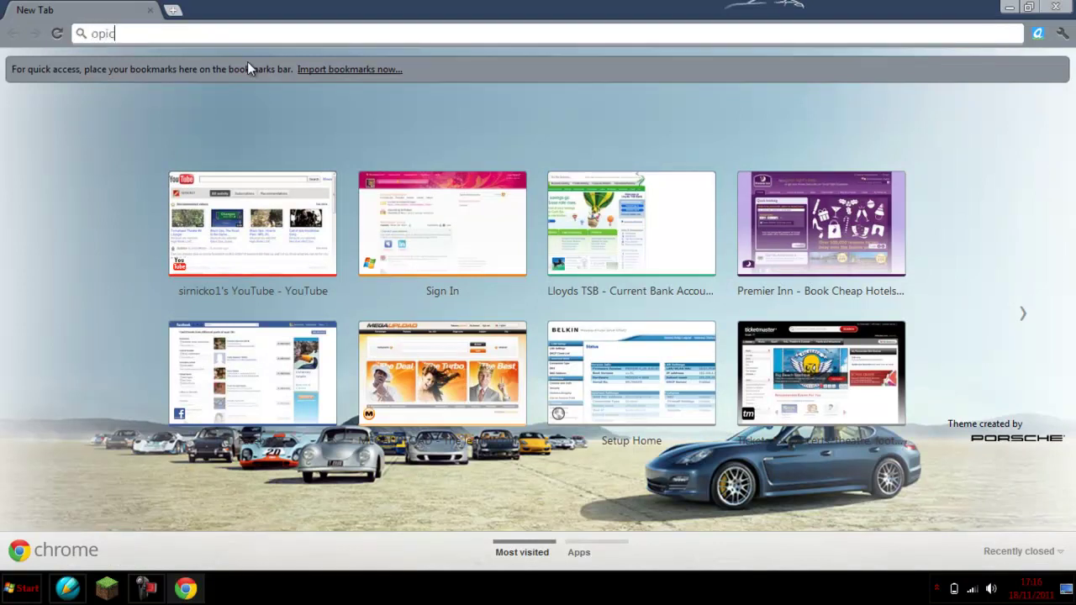
text(al flares)
key(Return)
click(109, 61)
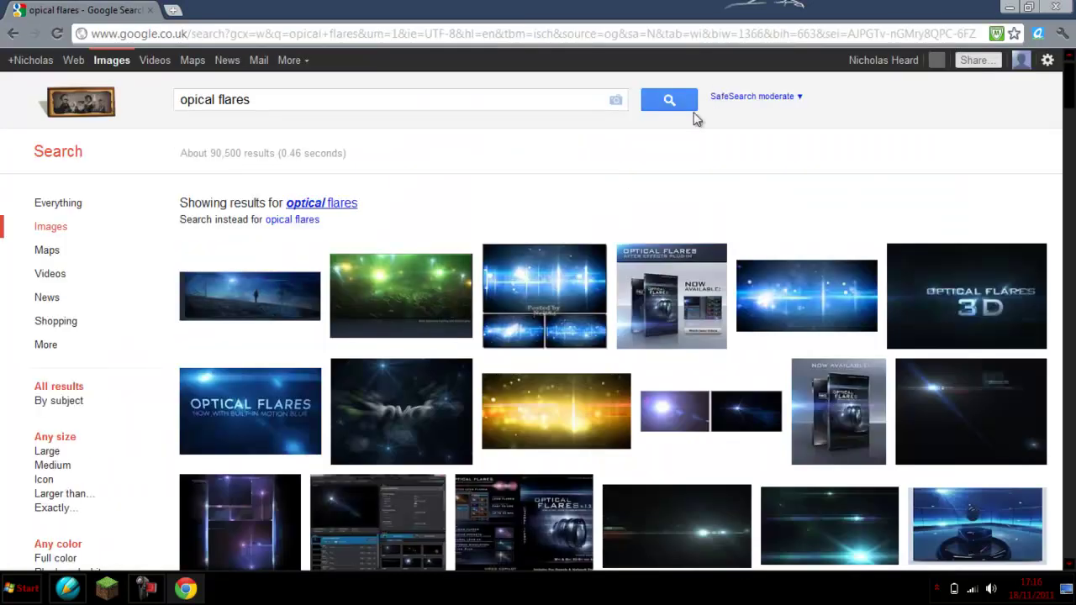
Find the blue horizontal flare on a black background in the image results and open its full-size version.
scroll(818, 242, down, 4)
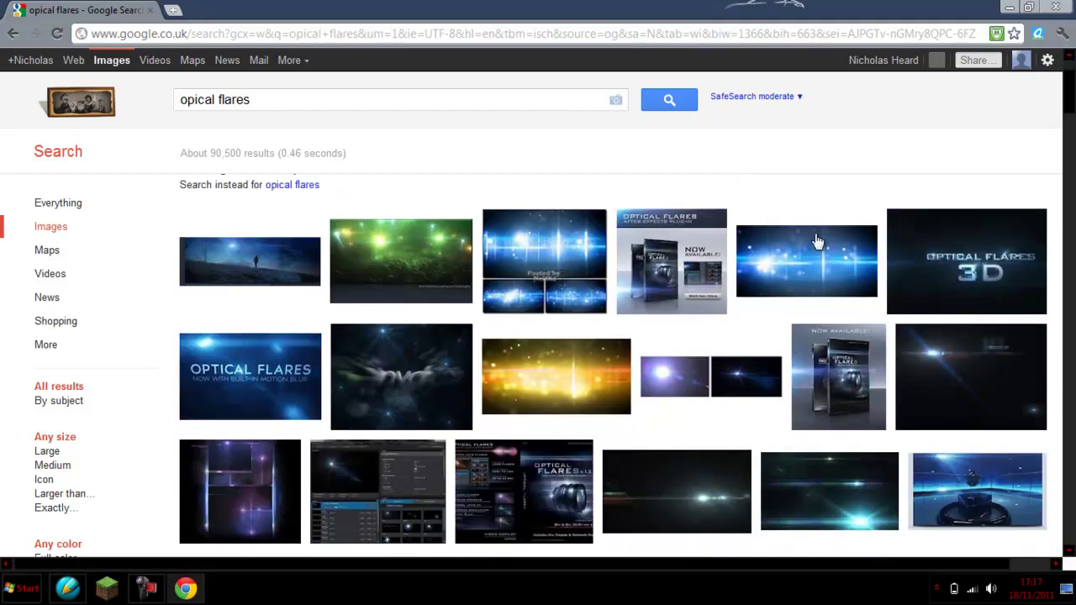
scroll(817, 242, down, 10)
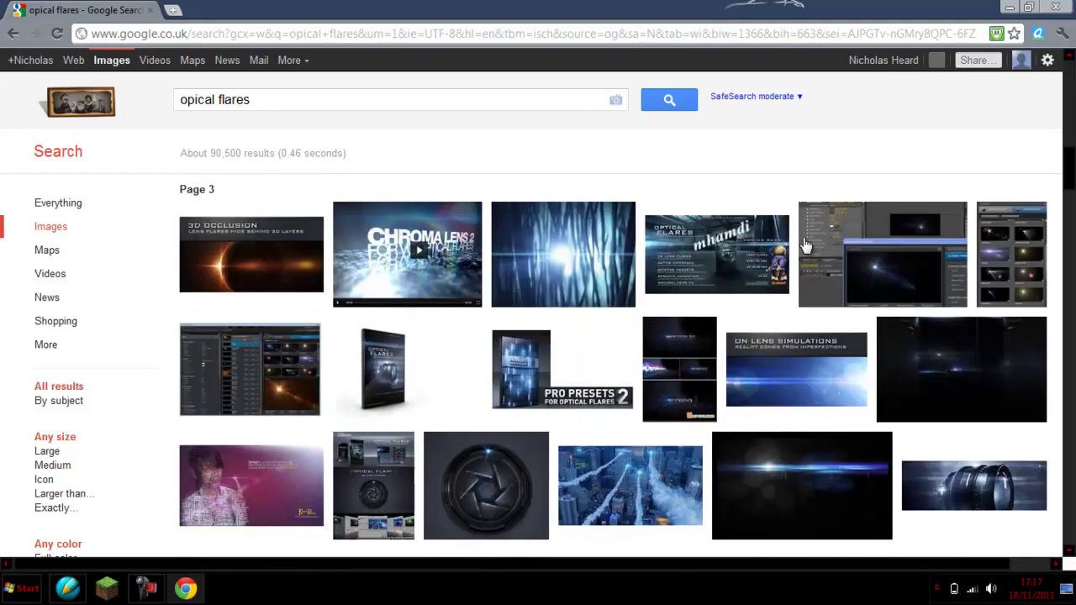
scroll(804, 244, down, 4)
scroll(804, 245, up, 3)
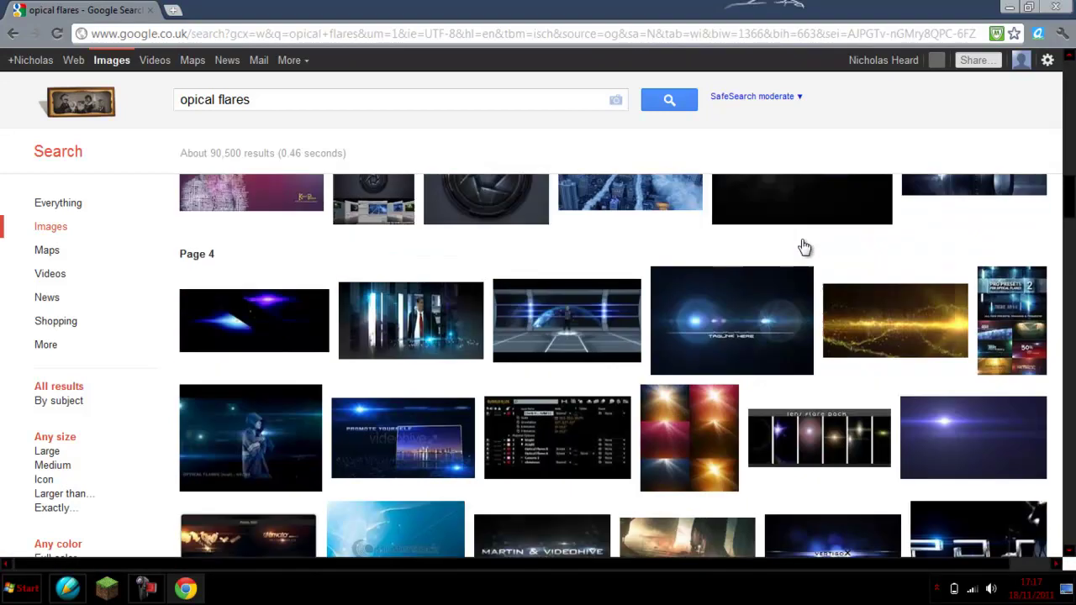
click(805, 255)
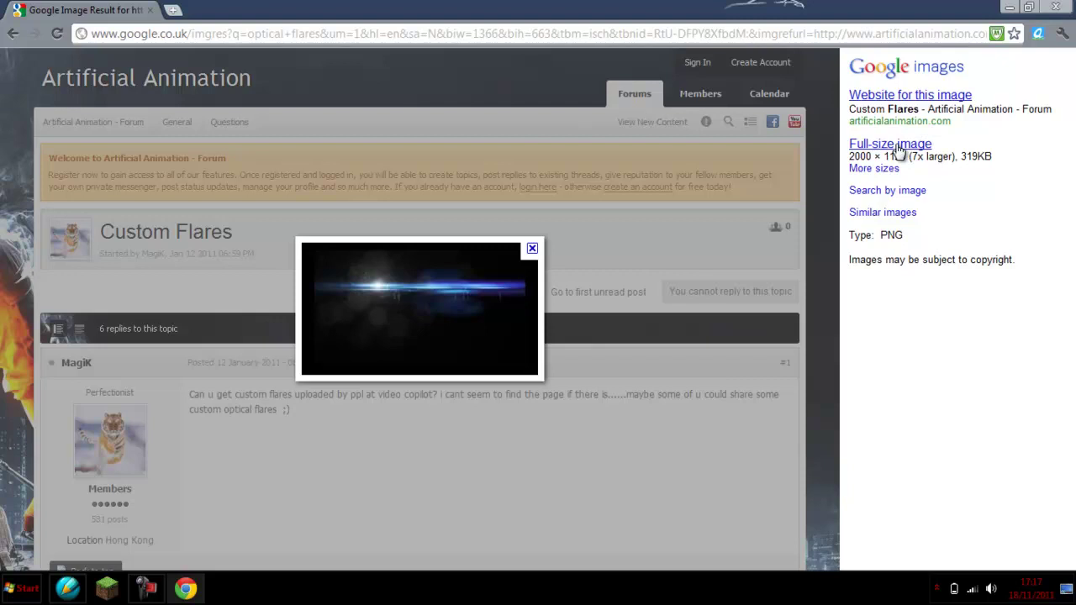
click(898, 150)
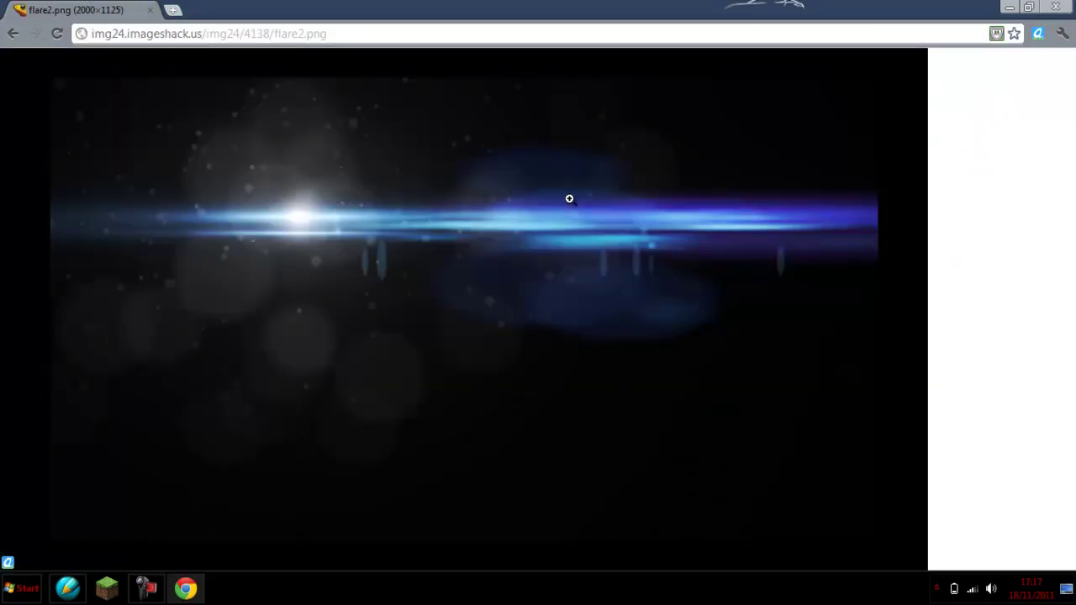
Copy the full-size flare image, switch to DrawPlus and paste it across most of the page's width, starting near the upper-left corner.
click(574, 198)
right_click(610, 242)
click(642, 295)
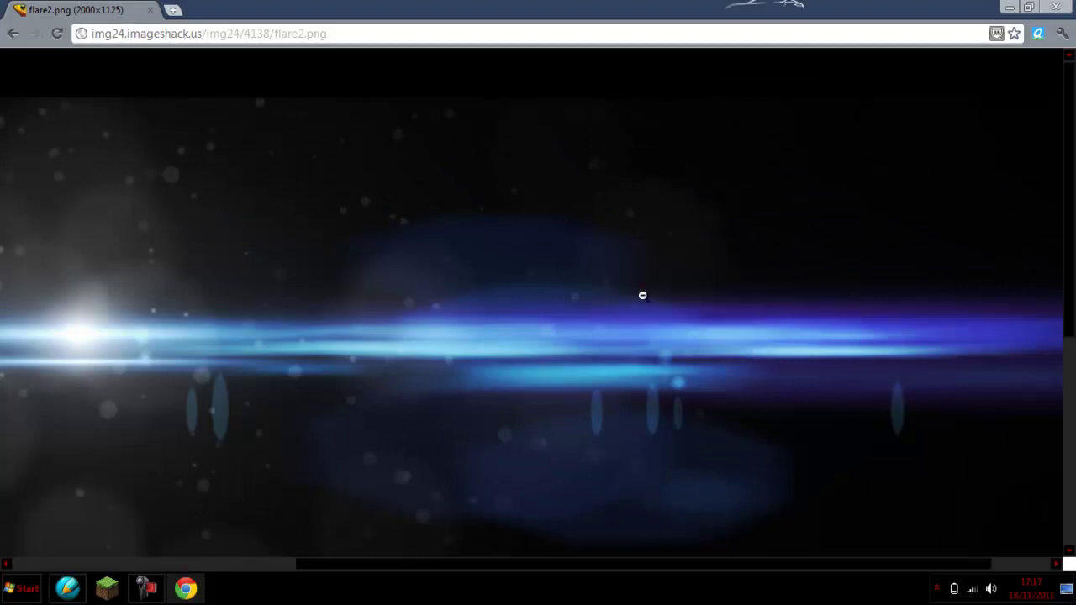
click(71, 588)
click(415, 271)
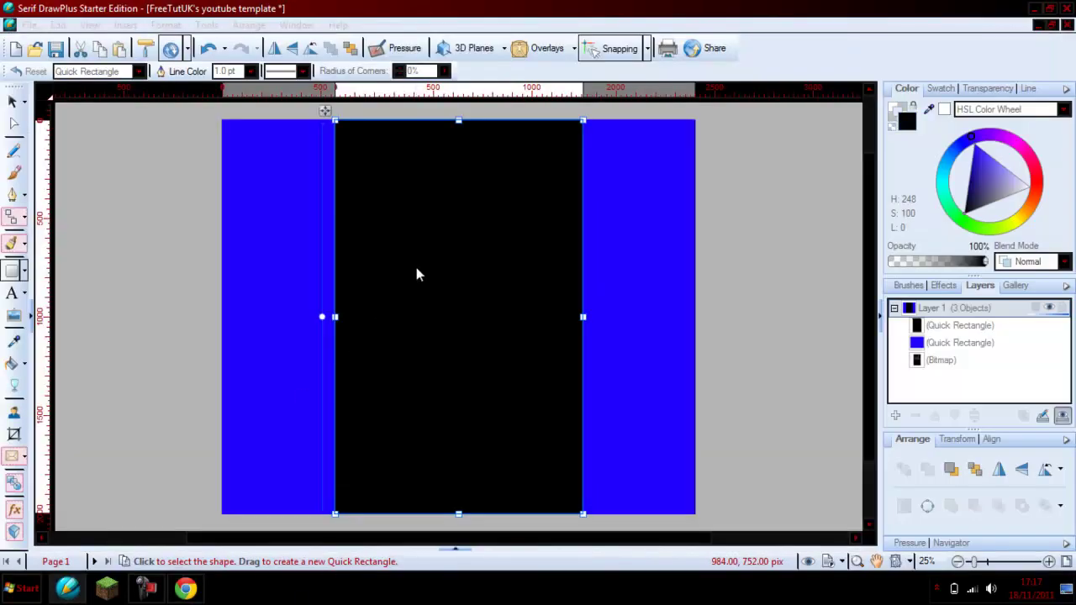
right_click(419, 250)
click(453, 287)
drag(225, 122, 667, 468)
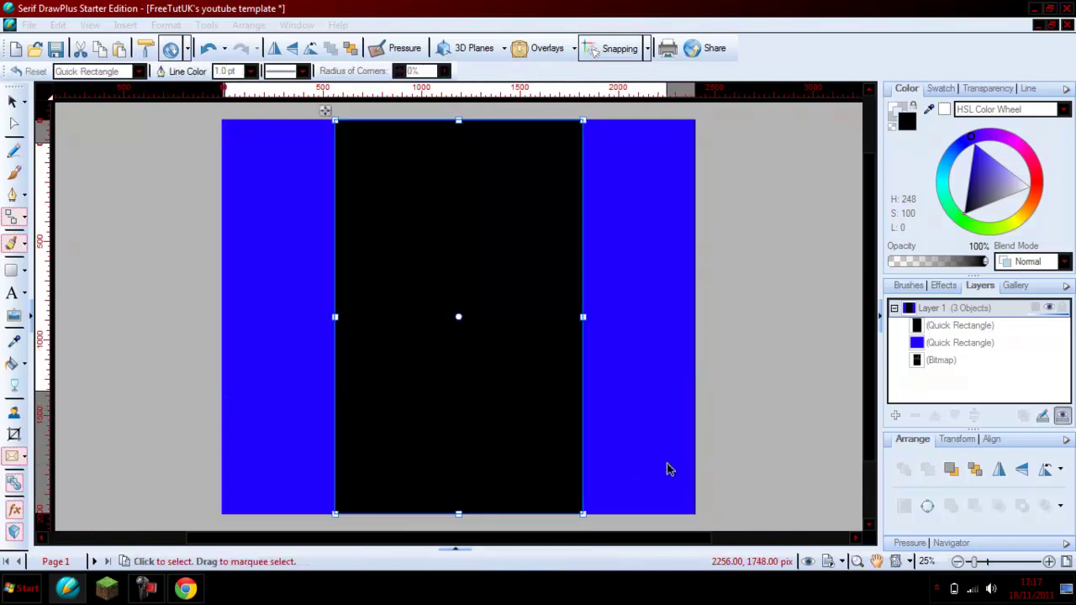
scroll(499, 312, up, 1)
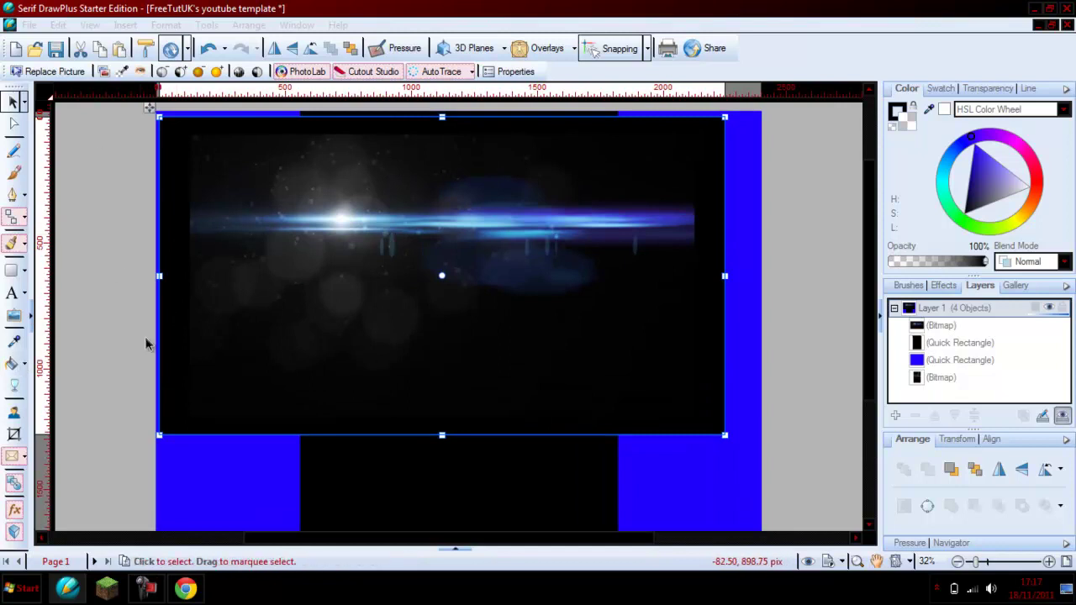
Crop the black margins off all four sides of the flare picture, leaving about 1988 × 981 px, and leave crop mode.
click(14, 435)
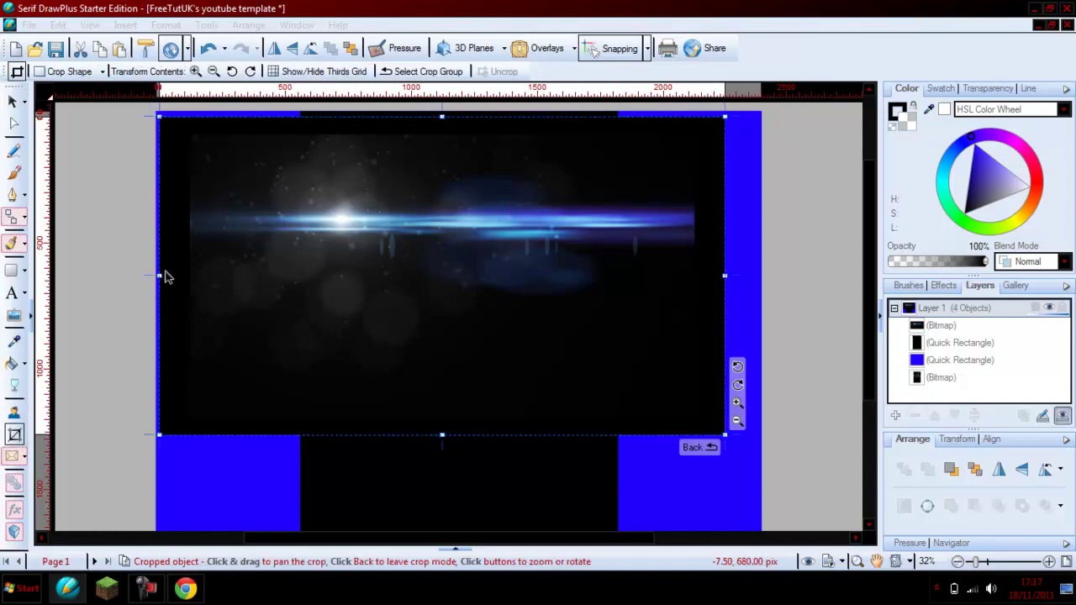
drag(161, 275, 192, 276)
drag(461, 115, 463, 133)
drag(724, 286, 695, 286)
drag(442, 437, 442, 383)
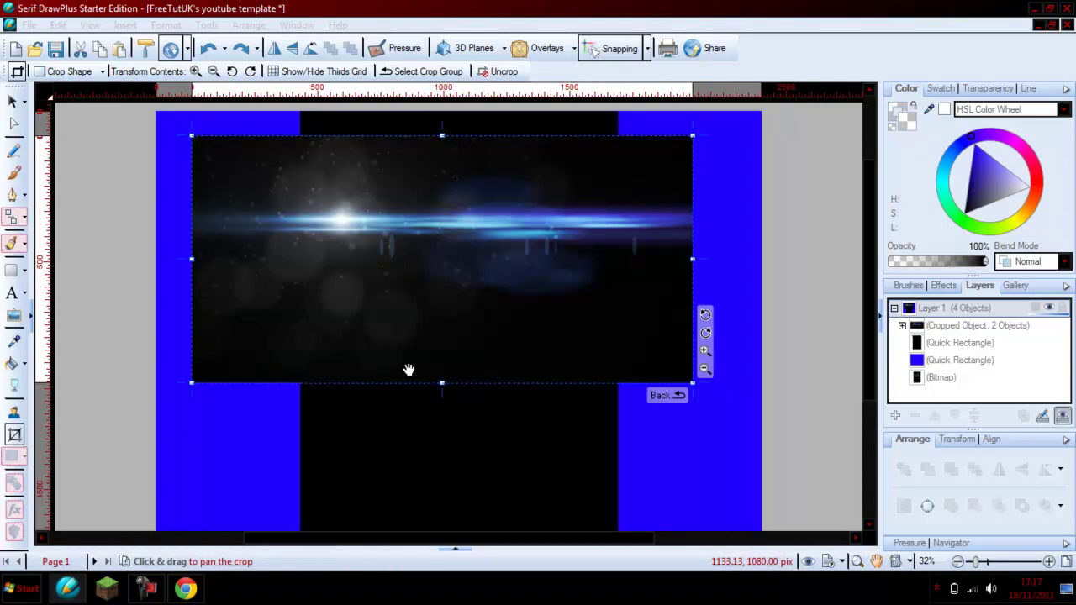
click(10, 101)
click(12, 101)
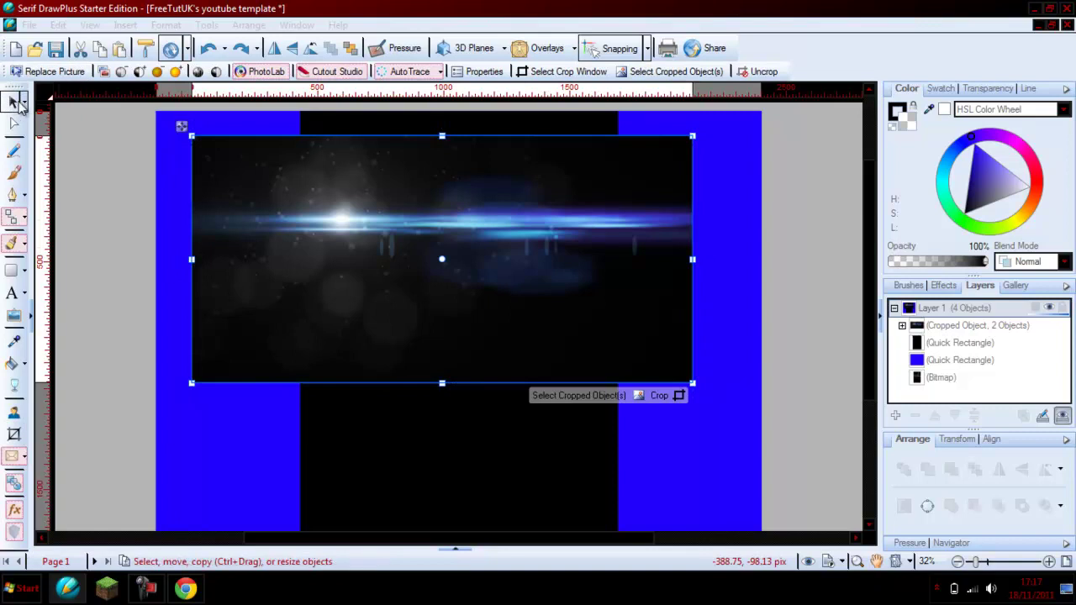
Stand the cropped flare upright at 270° over the page's left blue column and set its blend mode to Screen.
drag(706, 152, 515, 425)
drag(496, 344, 285, 409)
scroll(302, 394, down, 1)
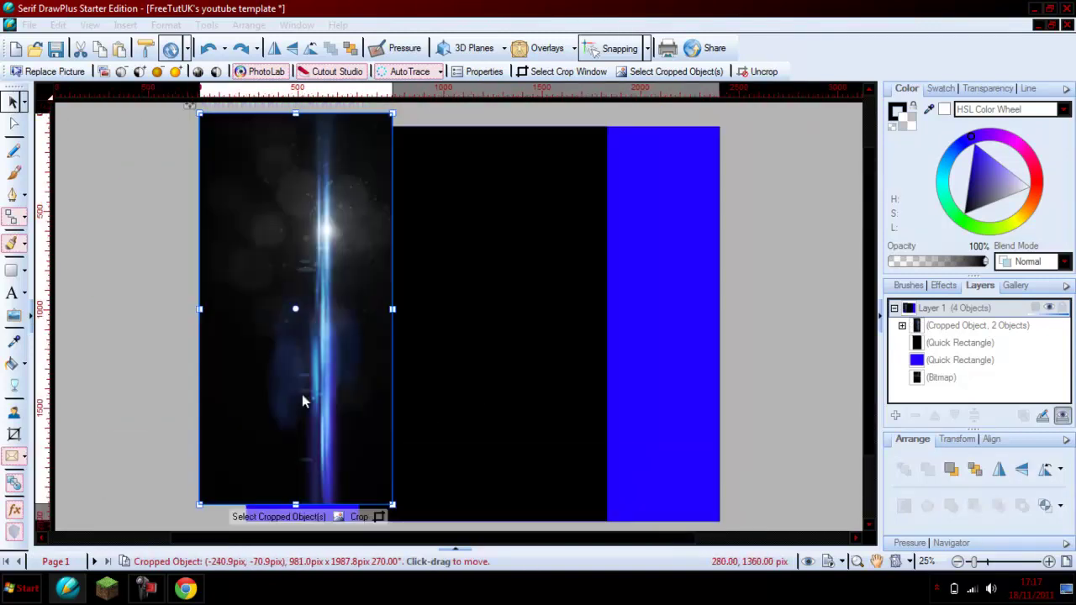
drag(327, 418, 328, 431)
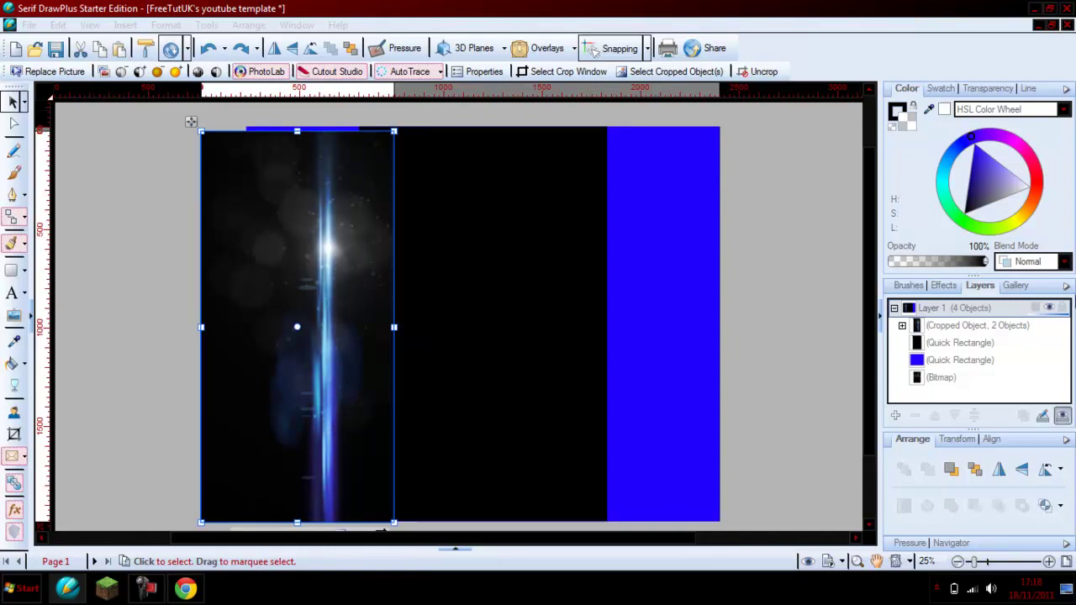
click(1064, 263)
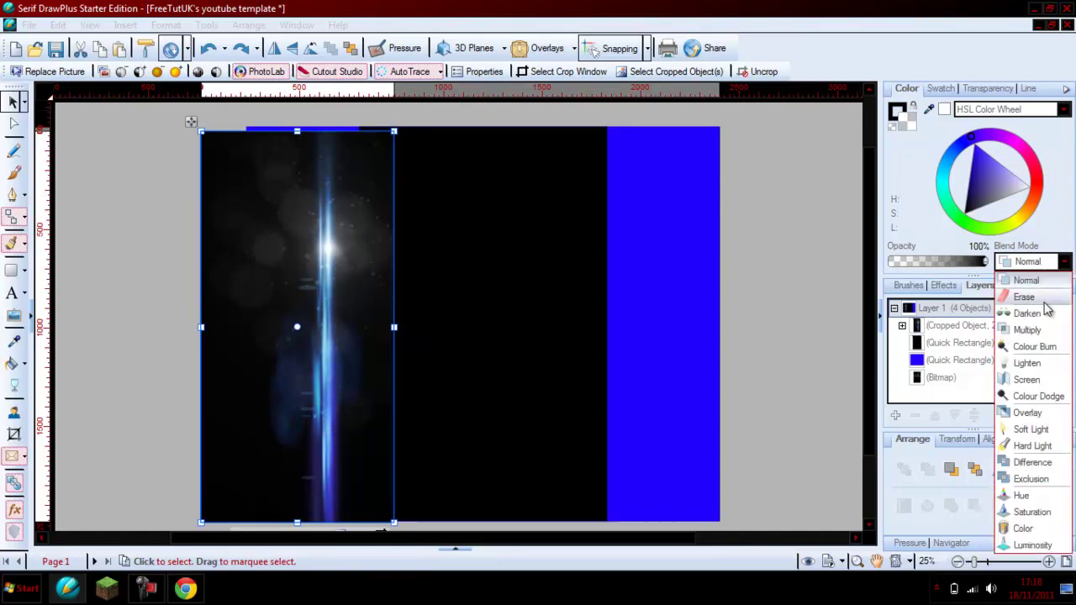
click(1027, 380)
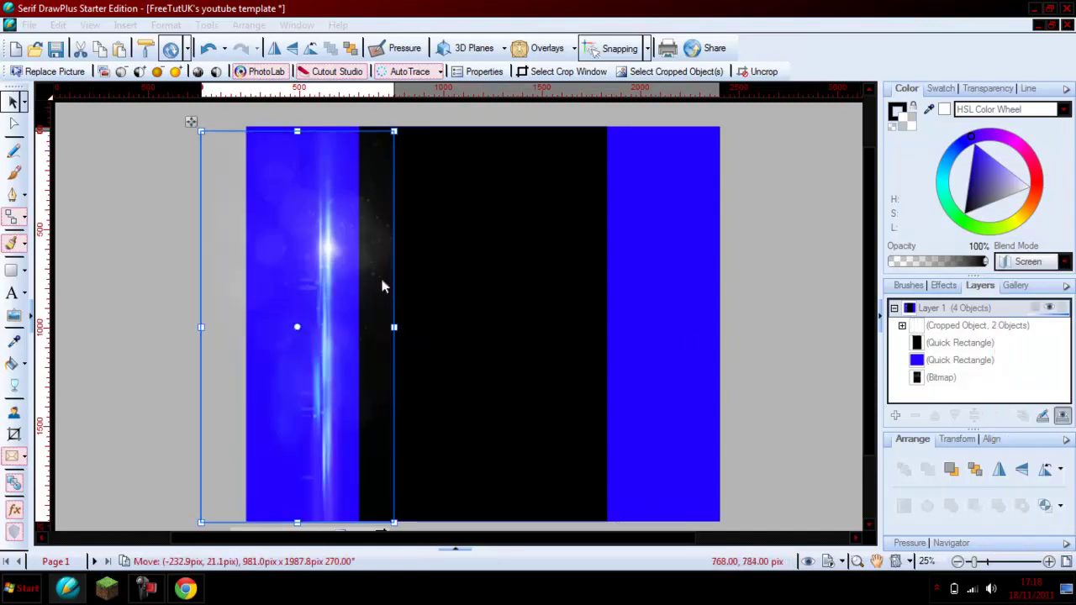
Fit the flare's streak along the black rectangle's left edge over the full page height and place it beneath that rectangle in the stacking order.
drag(329, 306, 358, 306)
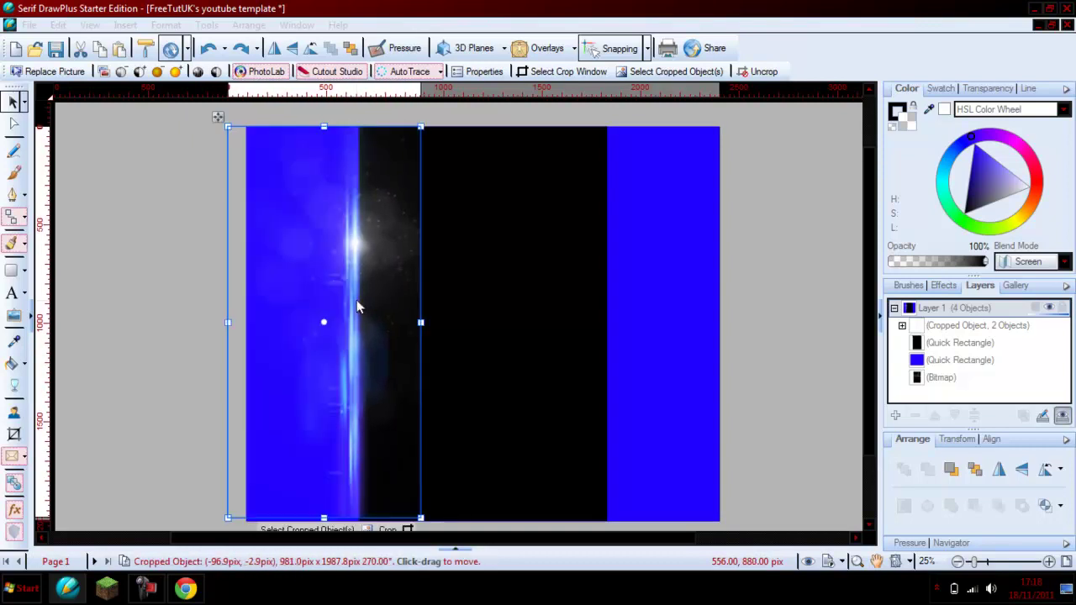
drag(324, 518, 324, 521)
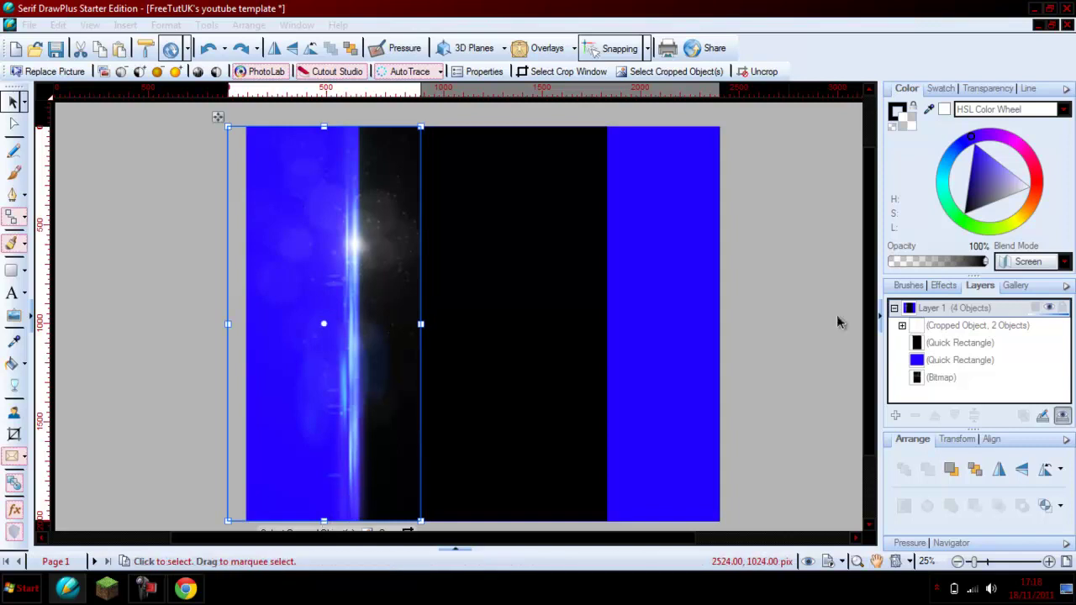
drag(942, 329, 948, 353)
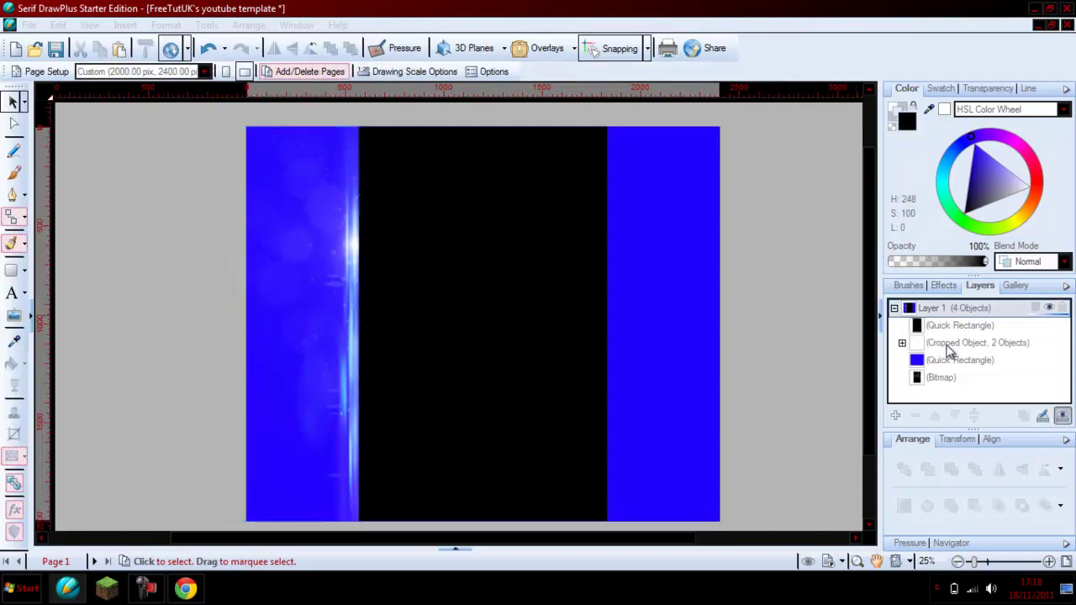
Duplicate the flare from the page's left side and place the copy over the right blue column, flush with the page's right edge.
click(306, 254)
right_click(306, 254)
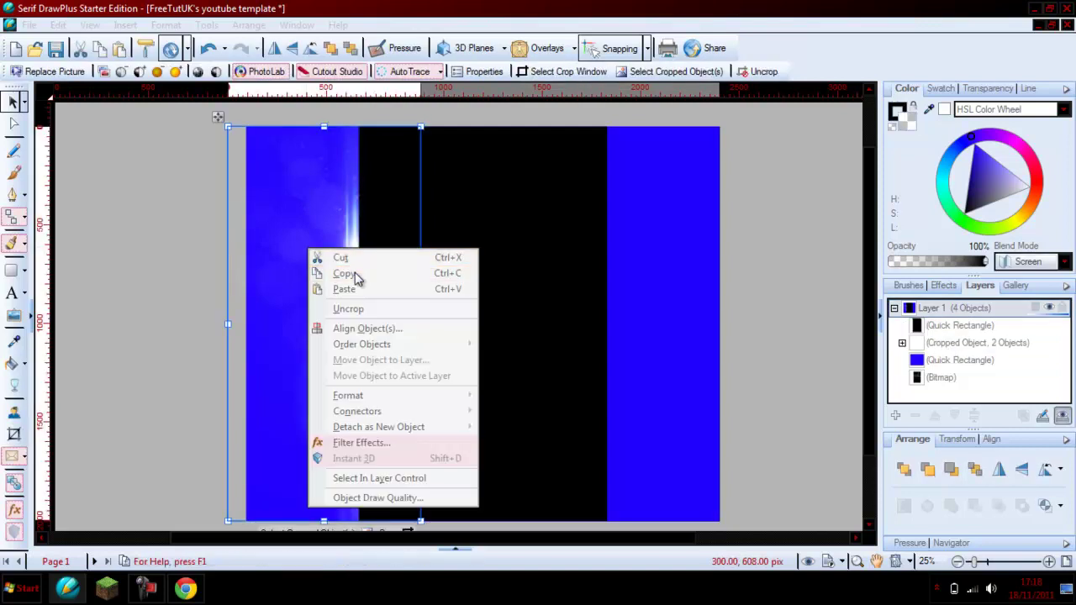
click(352, 272)
click(586, 263)
right_click(588, 263)
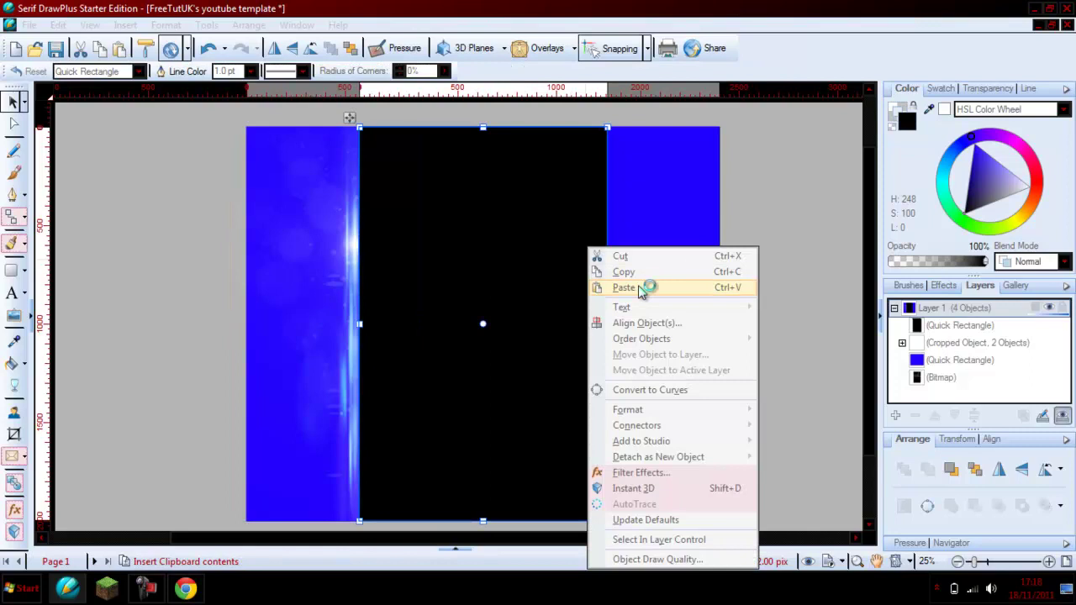
click(639, 286)
drag(375, 277, 592, 278)
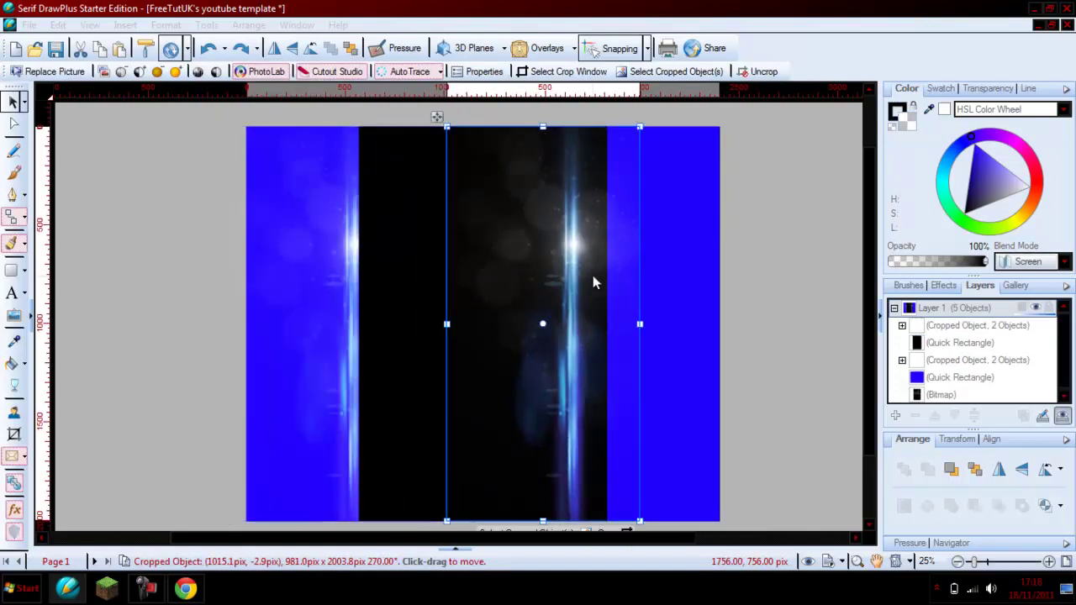
drag(573, 278, 653, 276)
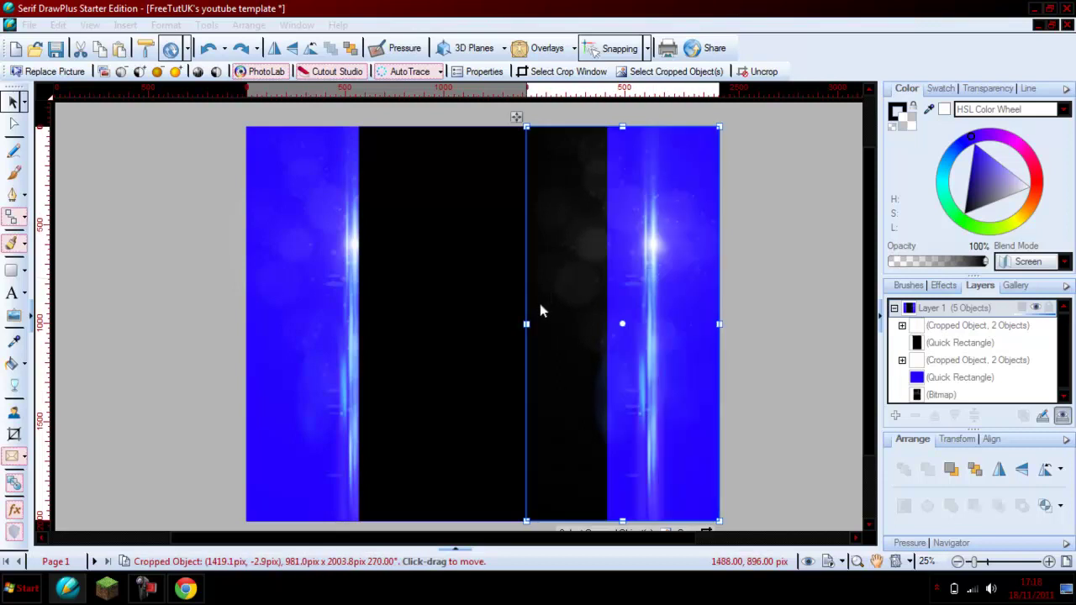
Add a vertical guide at the copied flare's left edge and mirror the copy horizontally between that guide and the page's right edge.
drag(42, 194, 525, 303)
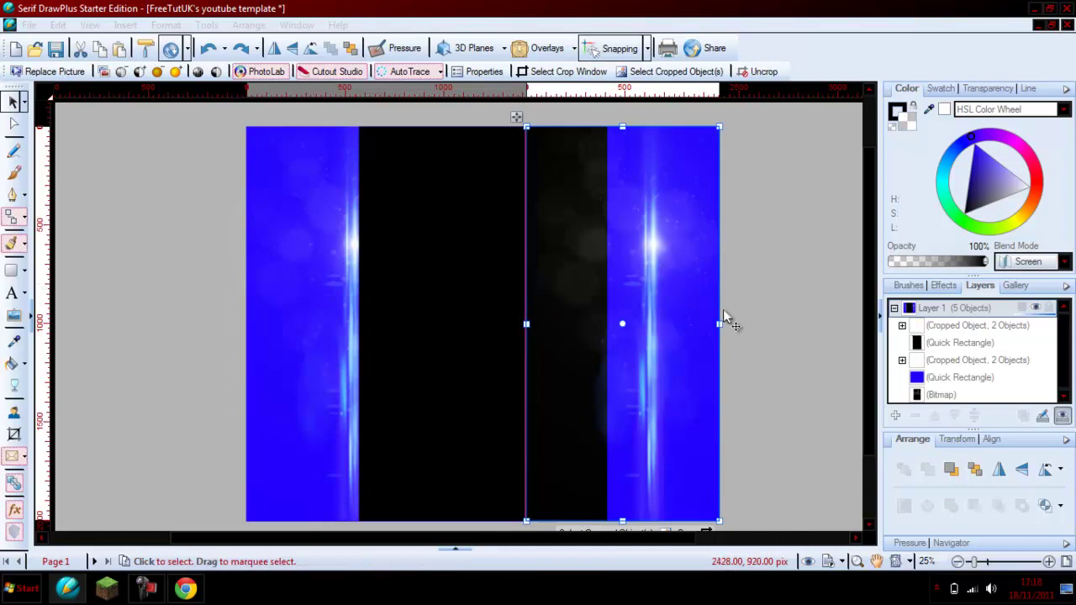
drag(646, 301, 810, 304)
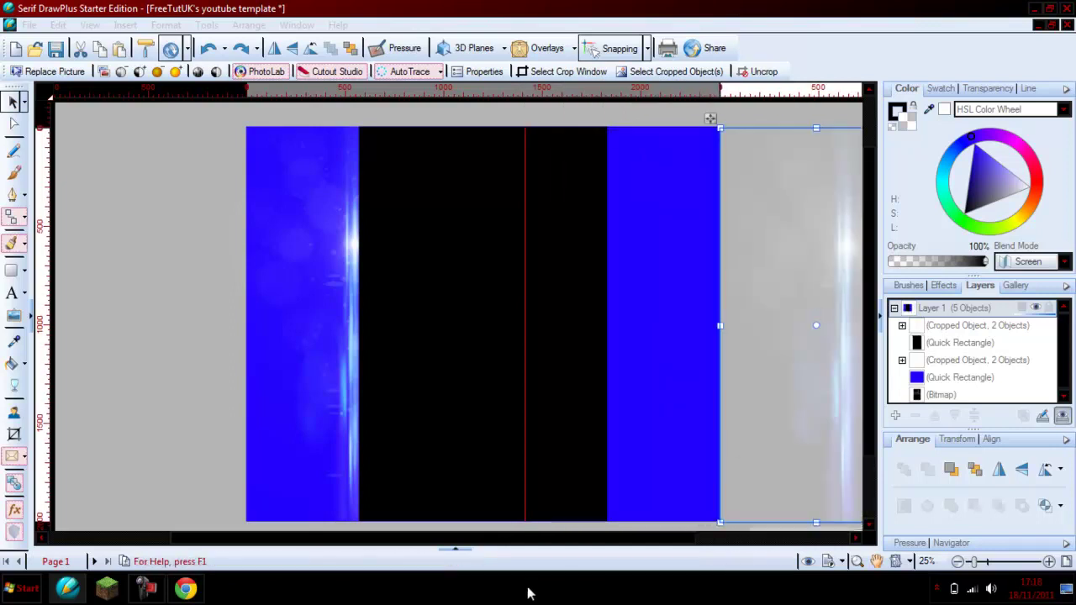
drag(486, 537, 594, 497)
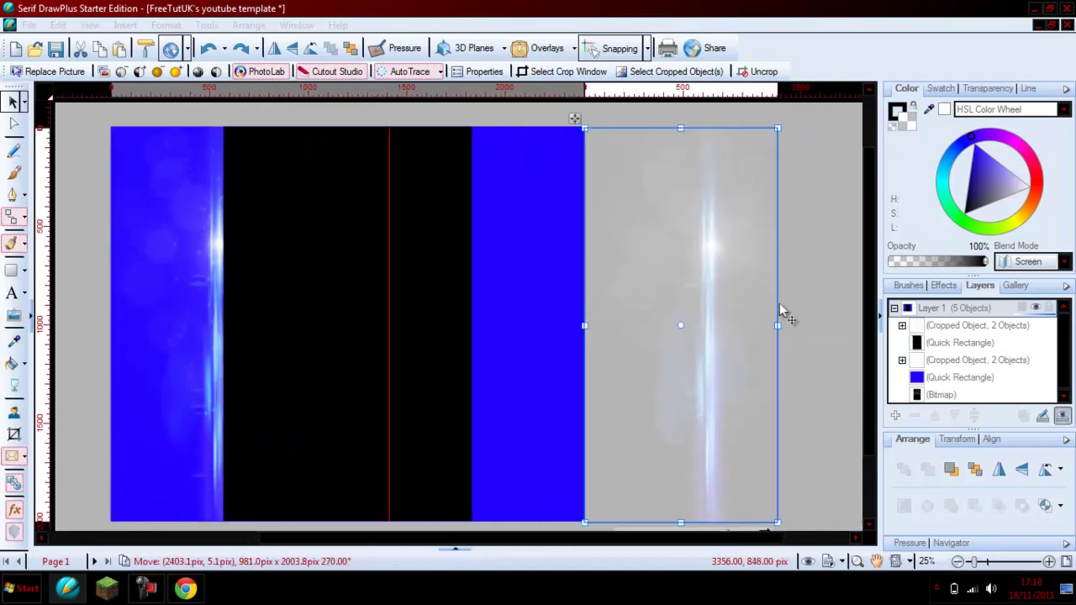
drag(775, 325, 388, 319)
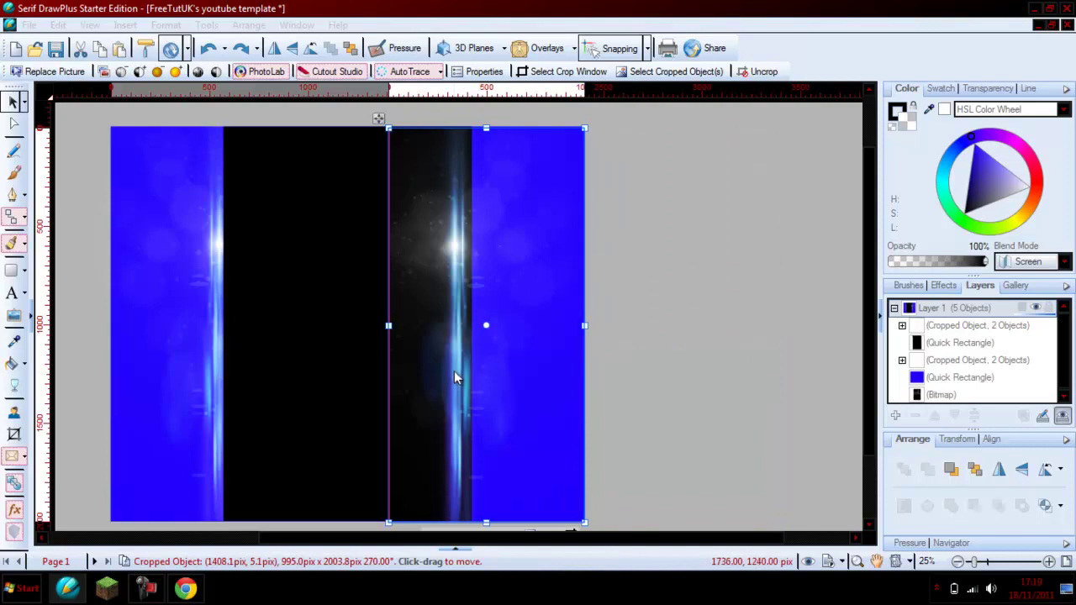
Align the mirrored flare's streak with the black rectangle's right edge and place it beneath that rectangle in the stacking order.
drag(461, 371, 473, 370)
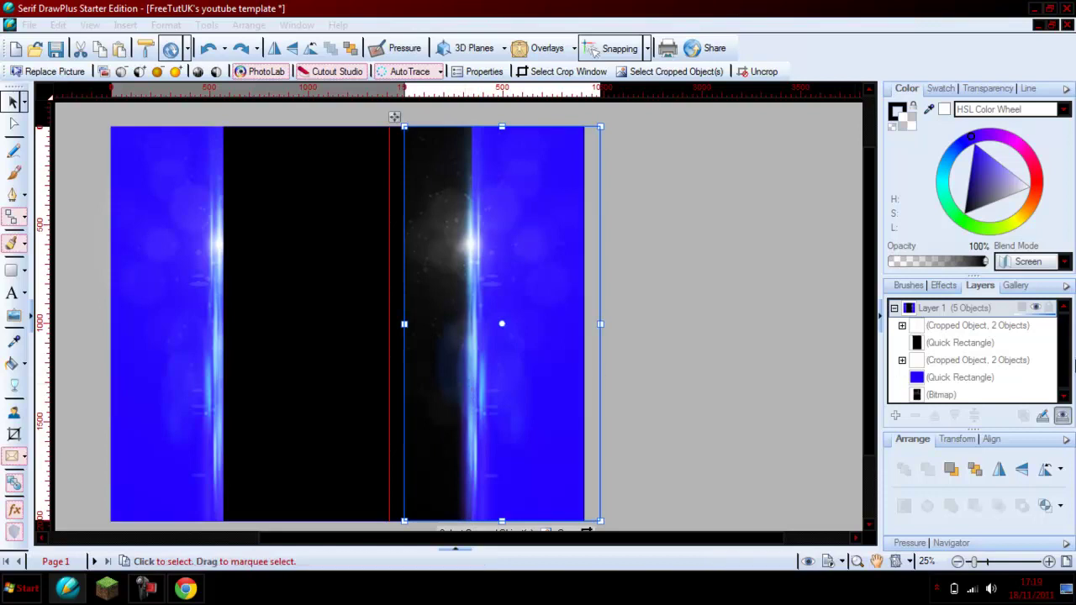
drag(960, 328, 944, 349)
click(692, 340)
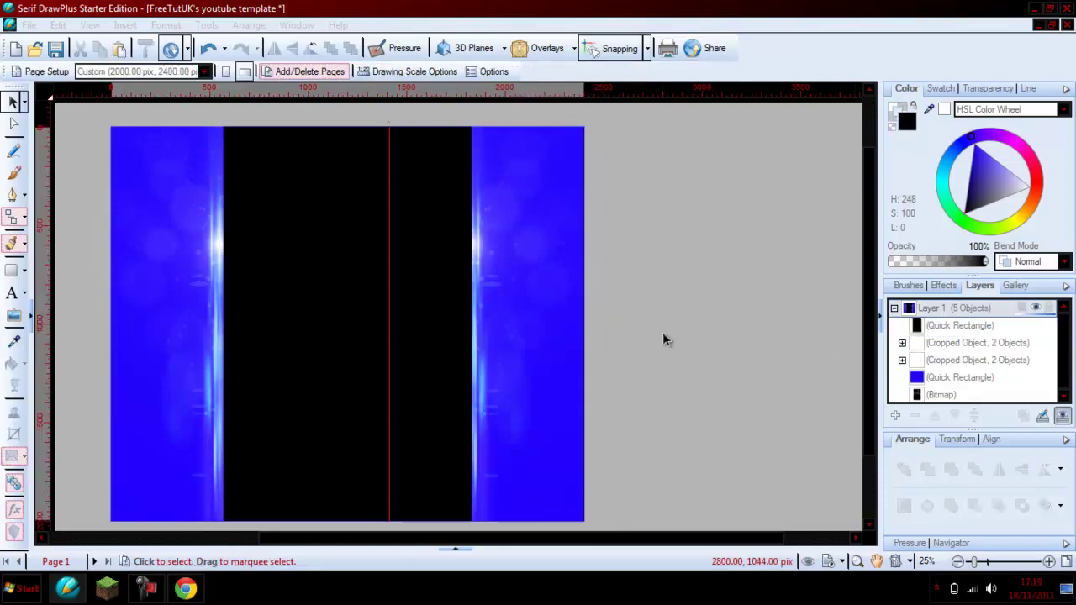
Undo the accidental shift of the black rectangle and remove the vertical guide.
click(382, 267)
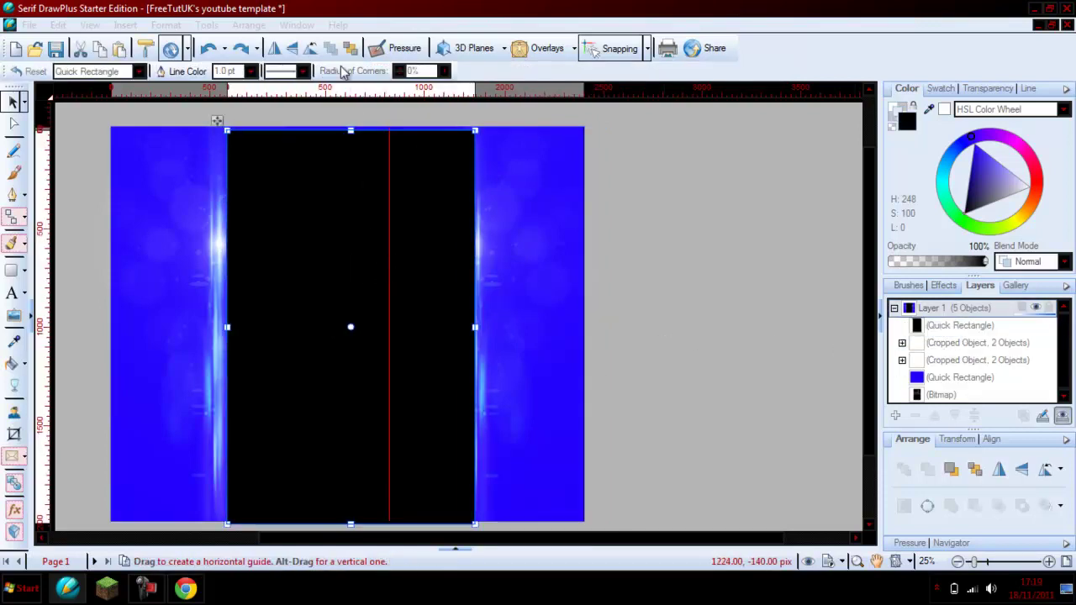
click(210, 49)
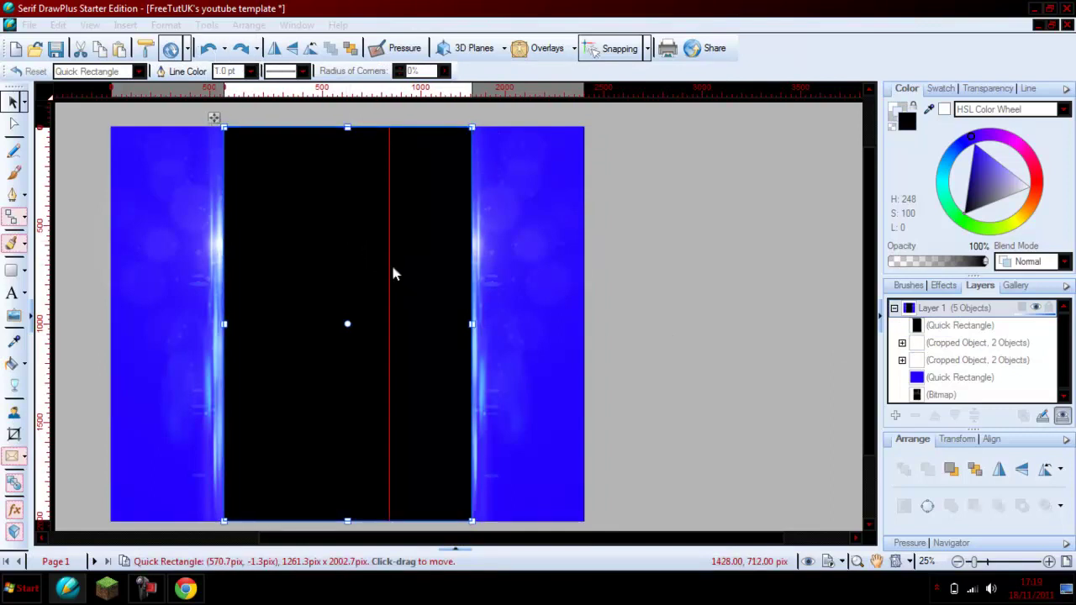
key(Escape)
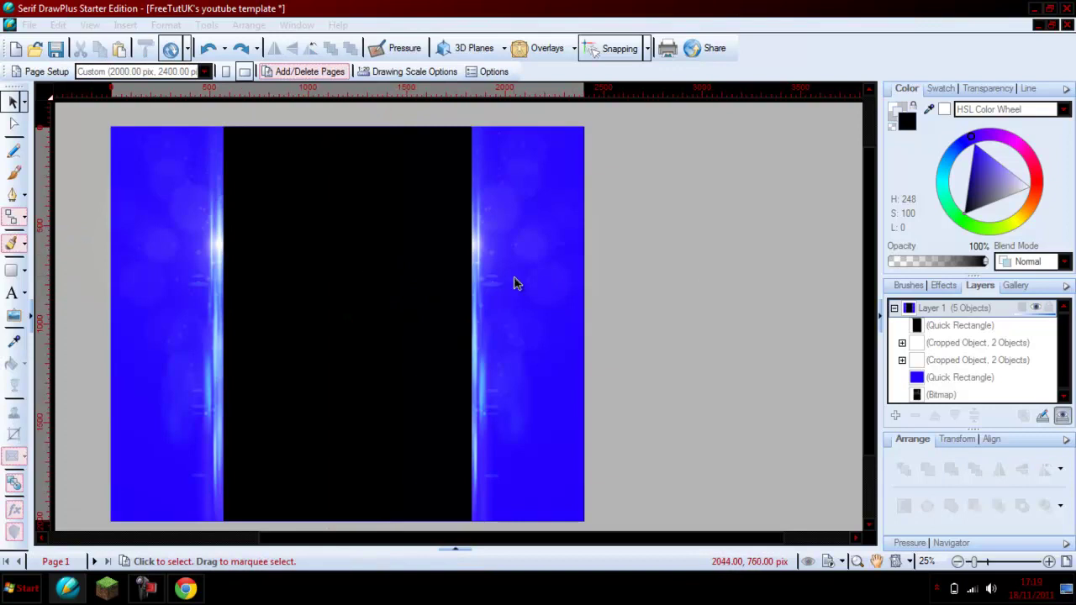
Bring the channel template bitmap to the top of the layer's stacking order.
scroll(513, 283, down, 1)
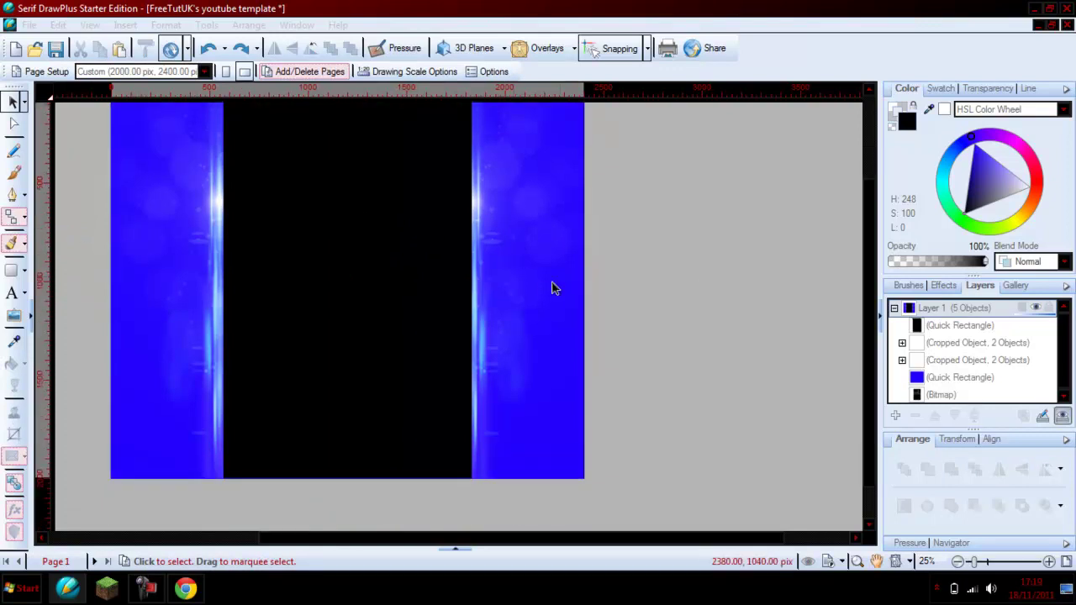
scroll(727, 334, up, 1)
drag(927, 397, 943, 319)
scroll(624, 320, down, 1)
Create 153 pt artistic text reading "Your Name" across the horizontal gap in the middle of the template.
click(17, 299)
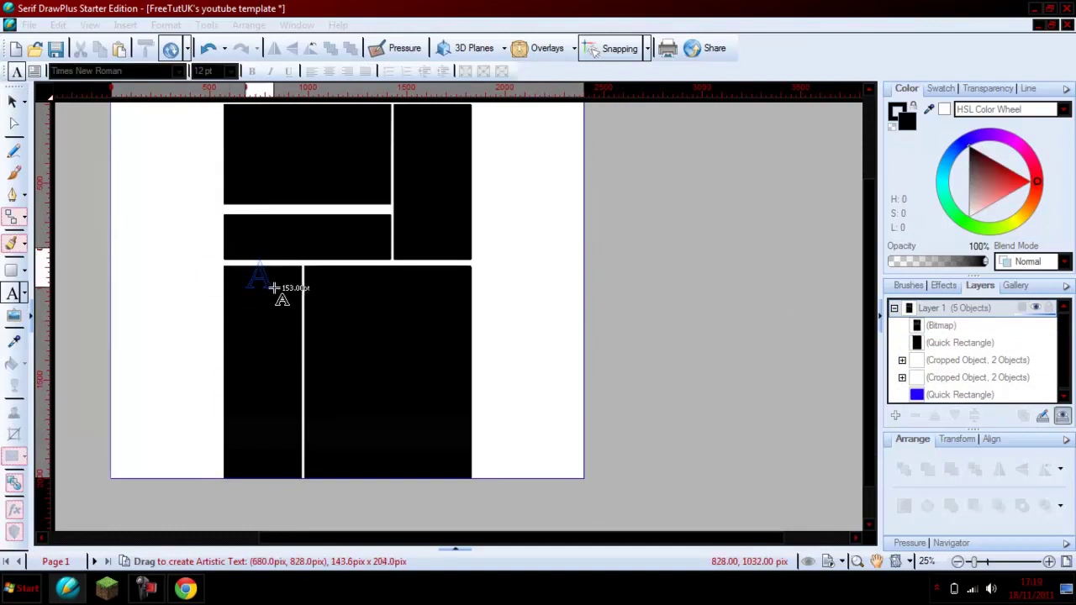
drag(274, 287, 278, 289)
text(Yo)
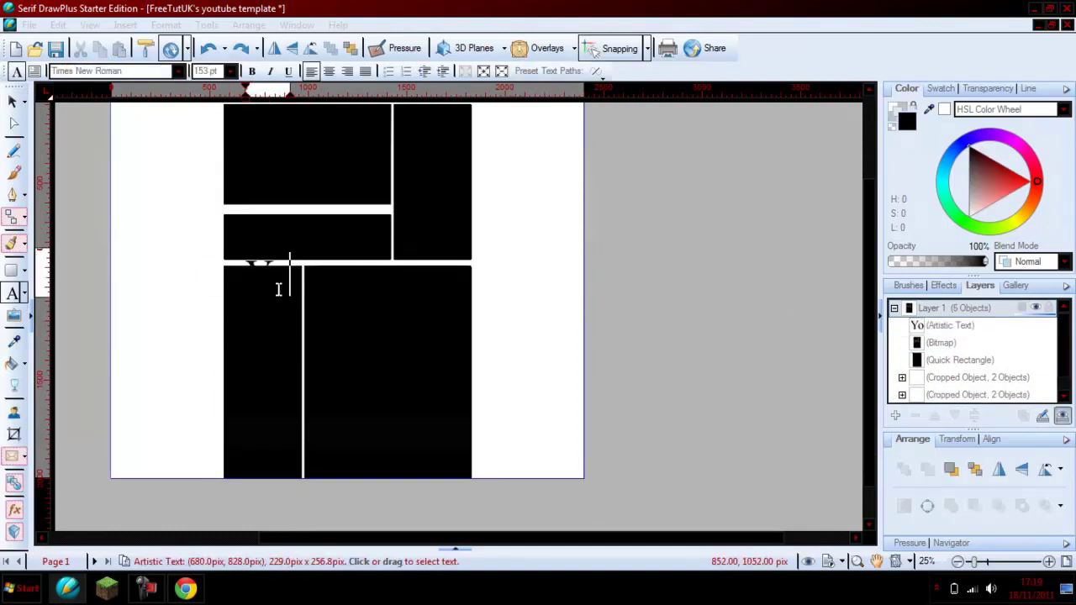
text(u)
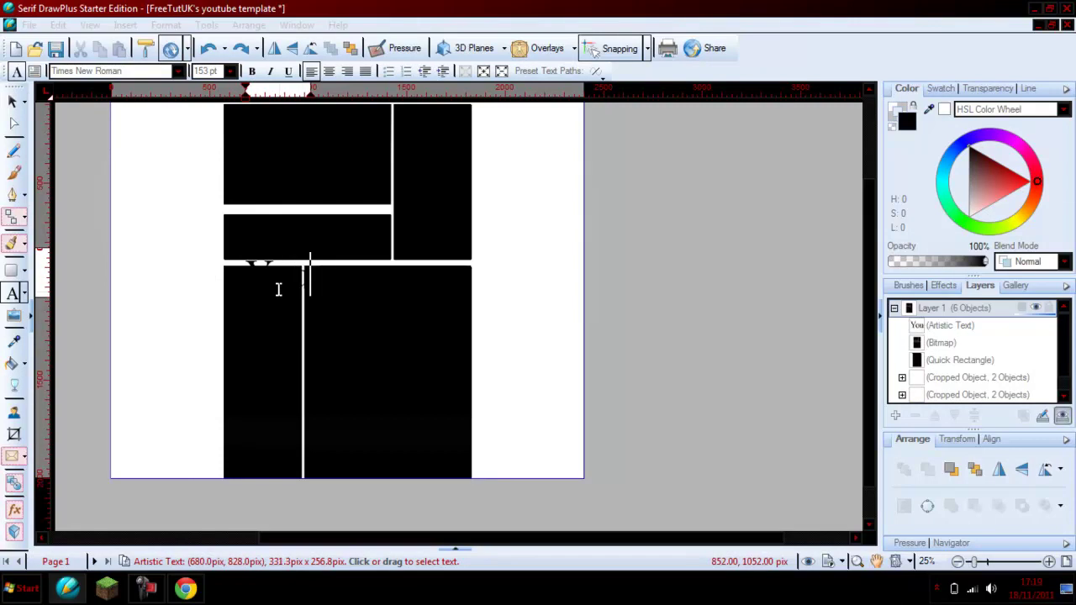
text(Tube)
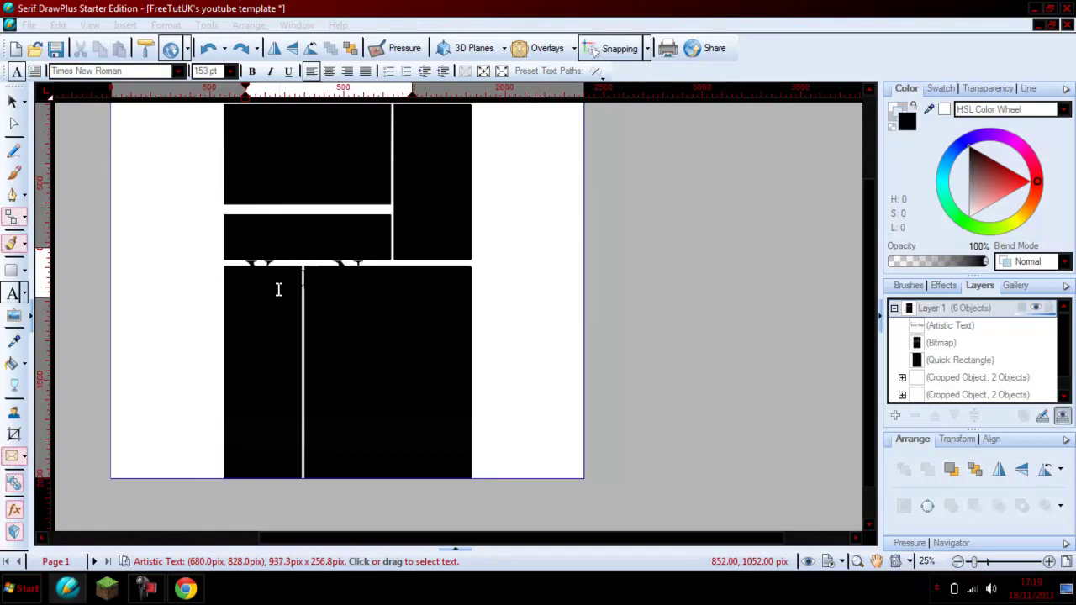
Change the font of the whole "Your Name" text to ! PEPSI !
key(ctrl+a)
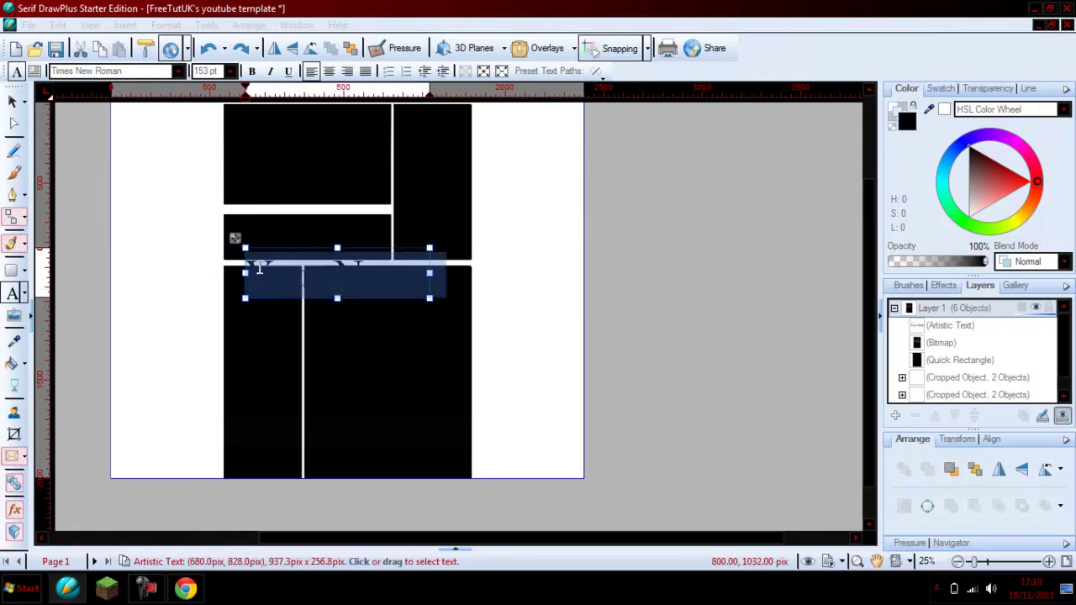
click(177, 73)
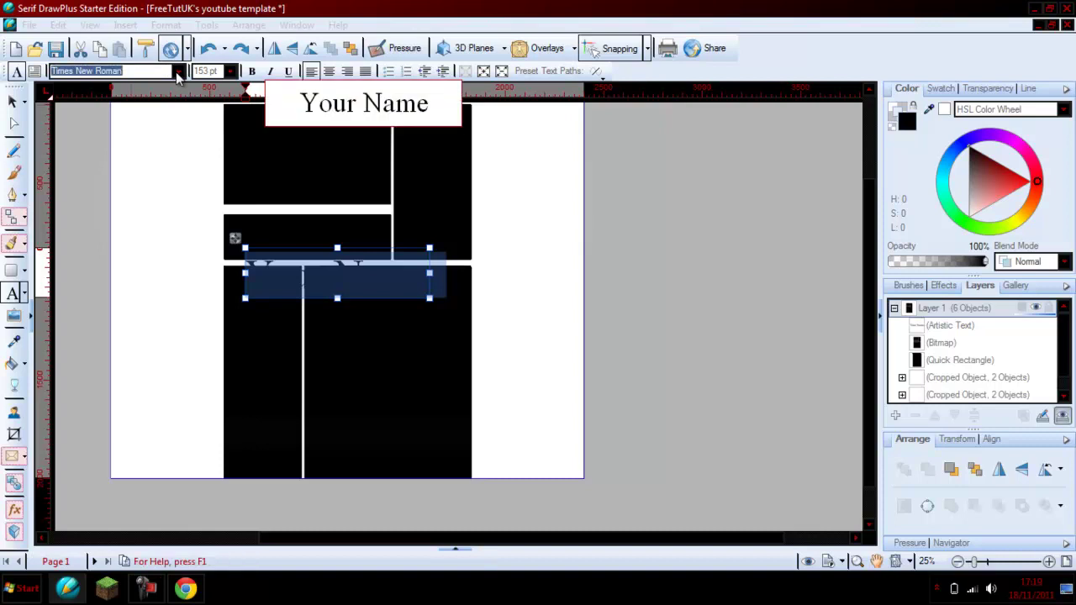
click(178, 144)
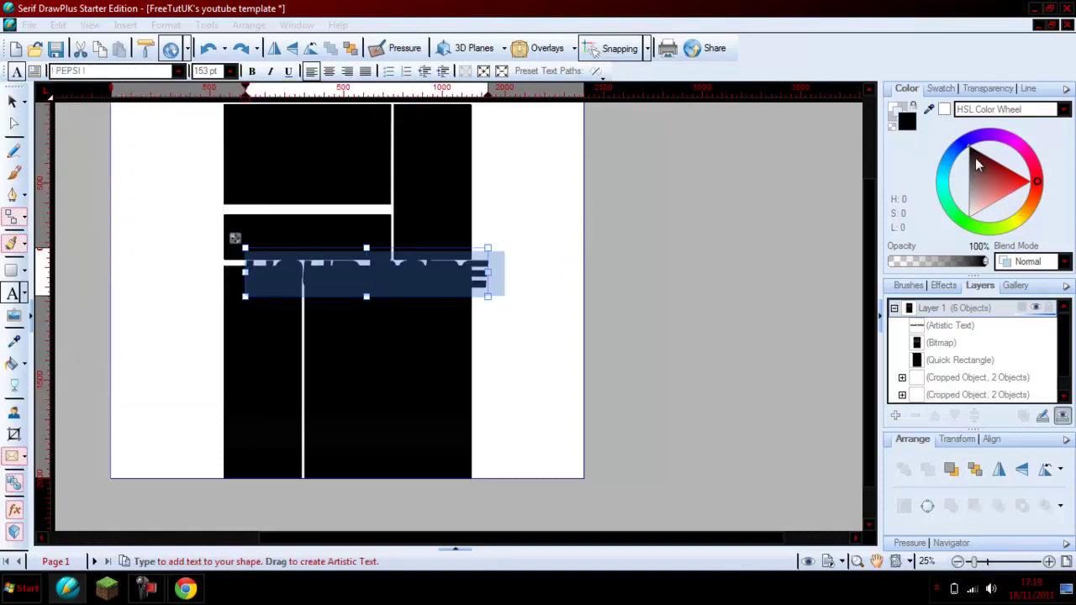
Apply the red preset from the Glow effects category to the "Your Name" text.
click(947, 287)
click(994, 309)
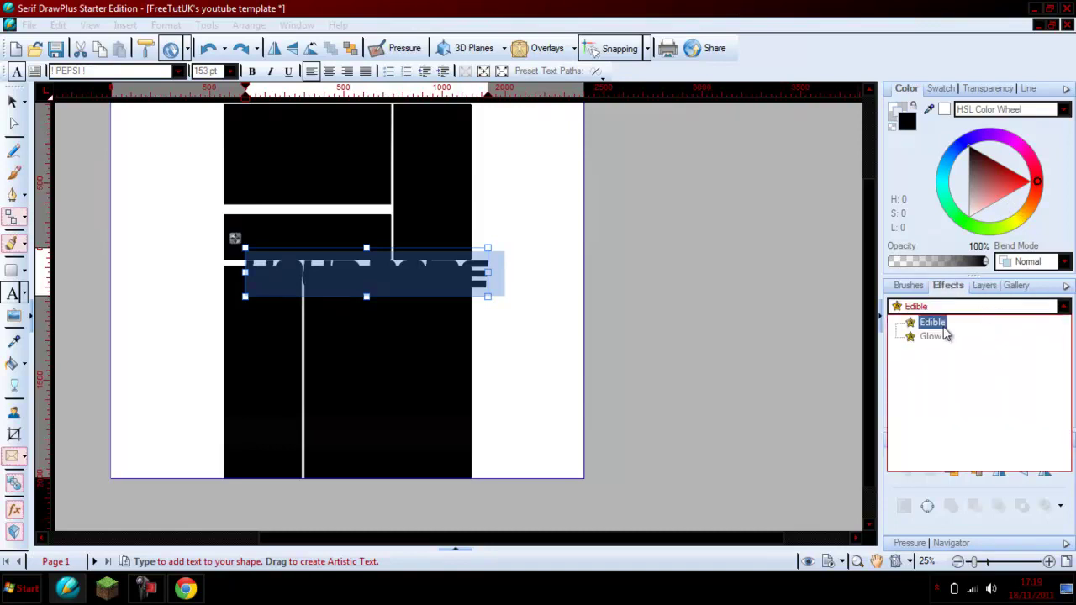
click(941, 336)
click(1031, 351)
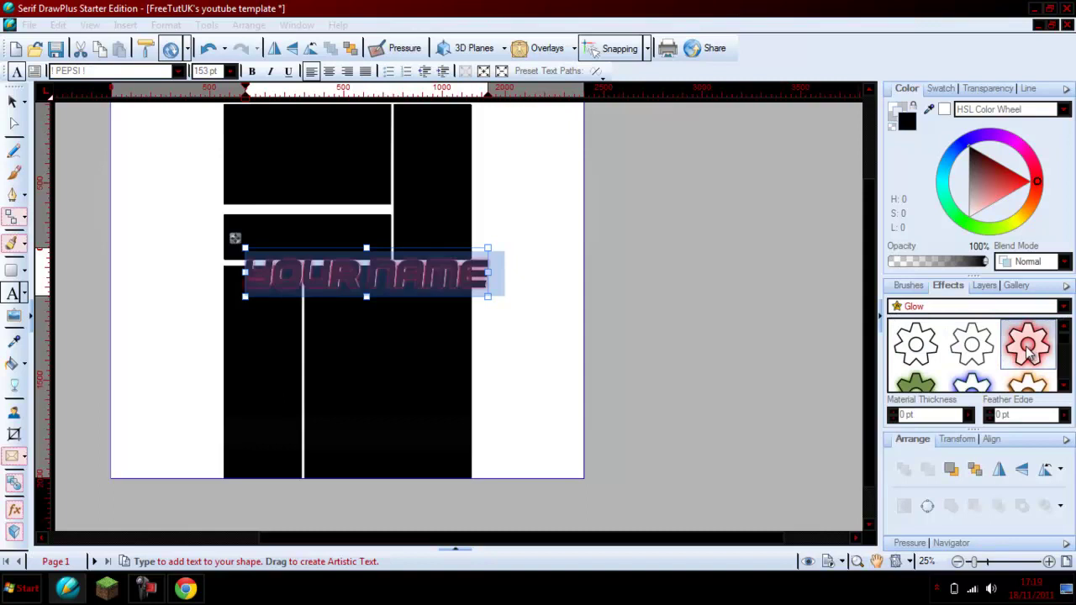
Try other Glow presets on the text, including the orange one, and return to the red preset.
click(971, 344)
click(1041, 355)
scroll(1041, 361, down, 1)
click(1034, 353)
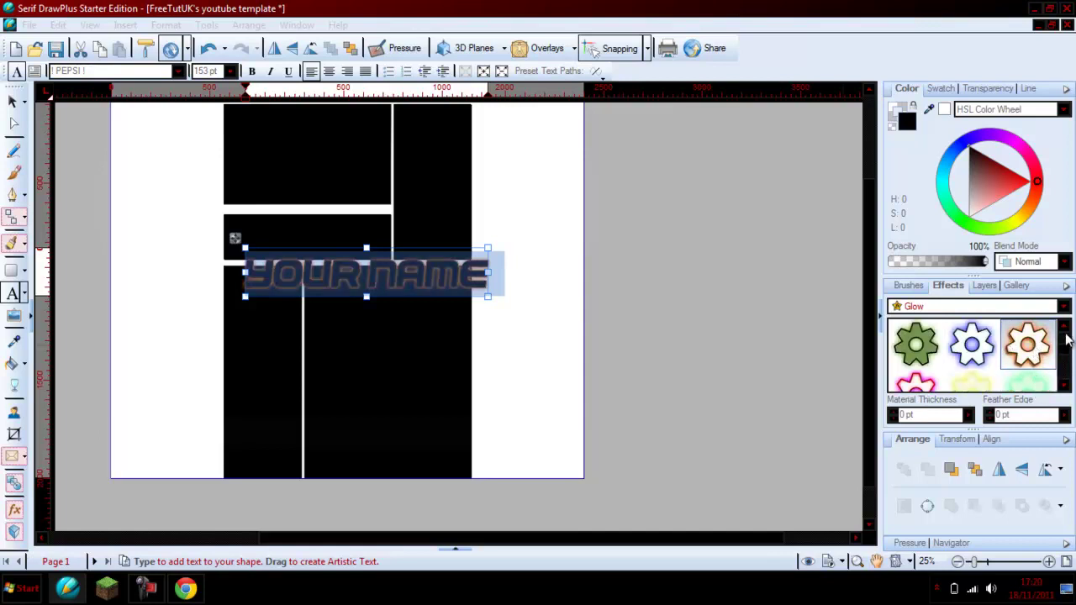
scroll(1033, 344, up, 1)
click(1026, 344)
Scale the "Your Name" text down to about 110.87 pt and centre it over the template's middle horizontal gap.
drag(239, 242, 218, 234)
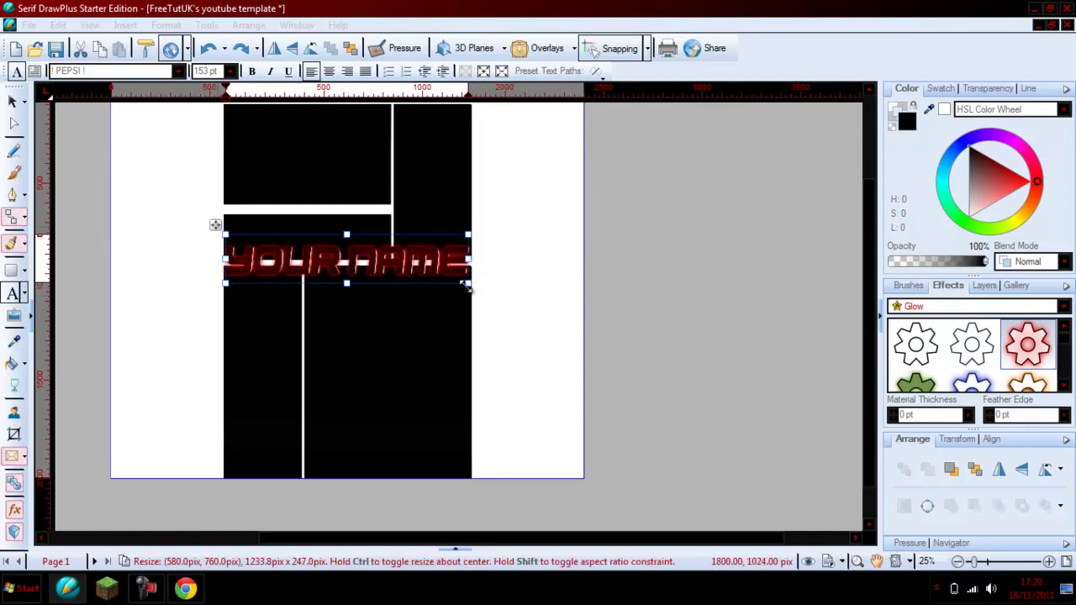
drag(468, 284, 402, 270)
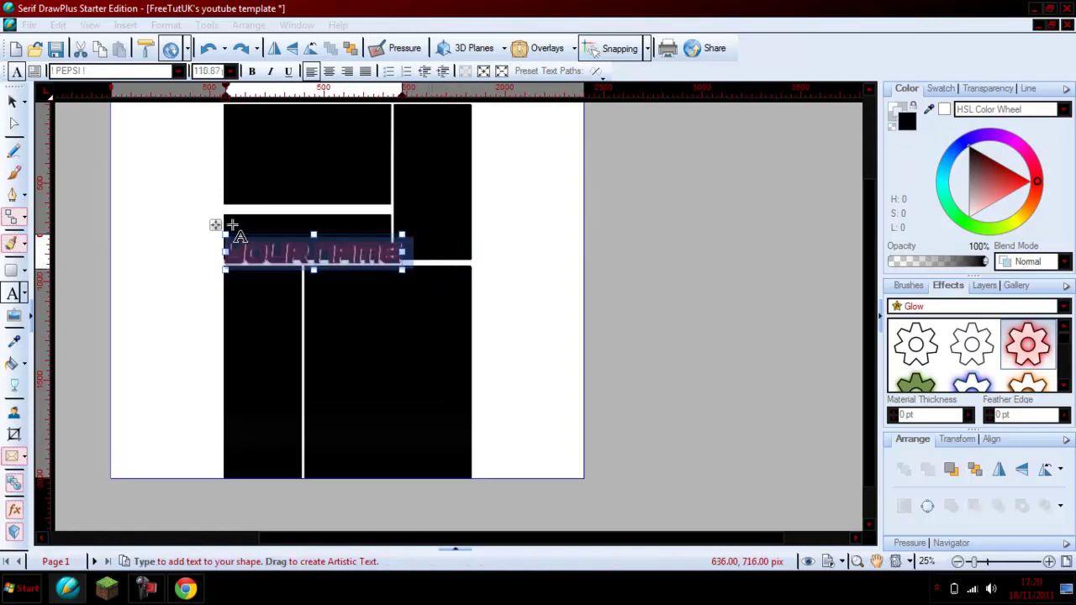
drag(216, 225, 255, 237)
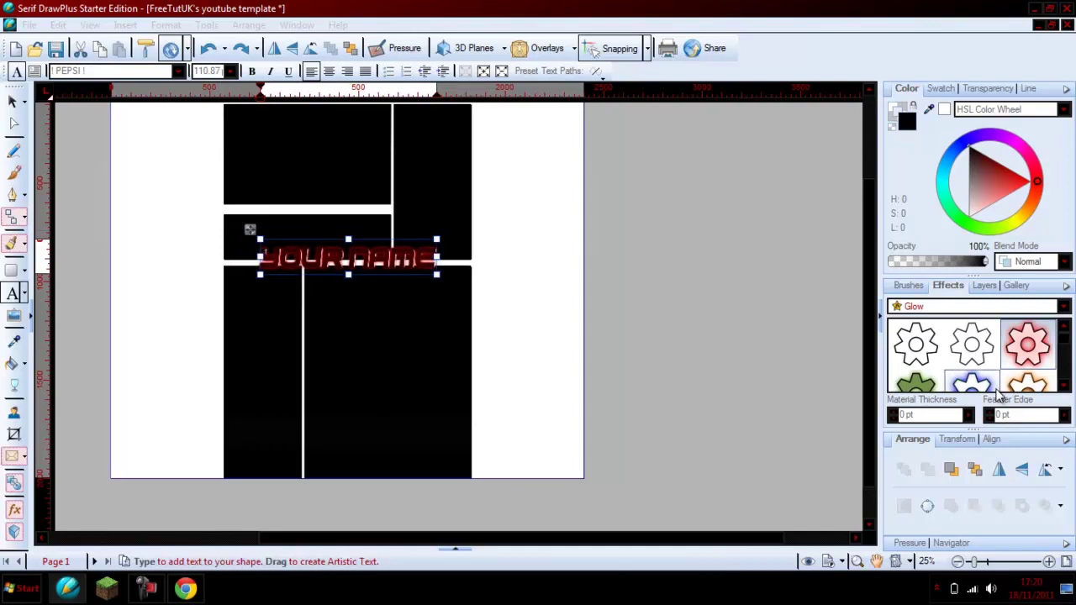
Replace the wording of the glowing text with "SUBSCRIBE".
double_click(379, 259)
key(ctrl+a)
text(SUB)
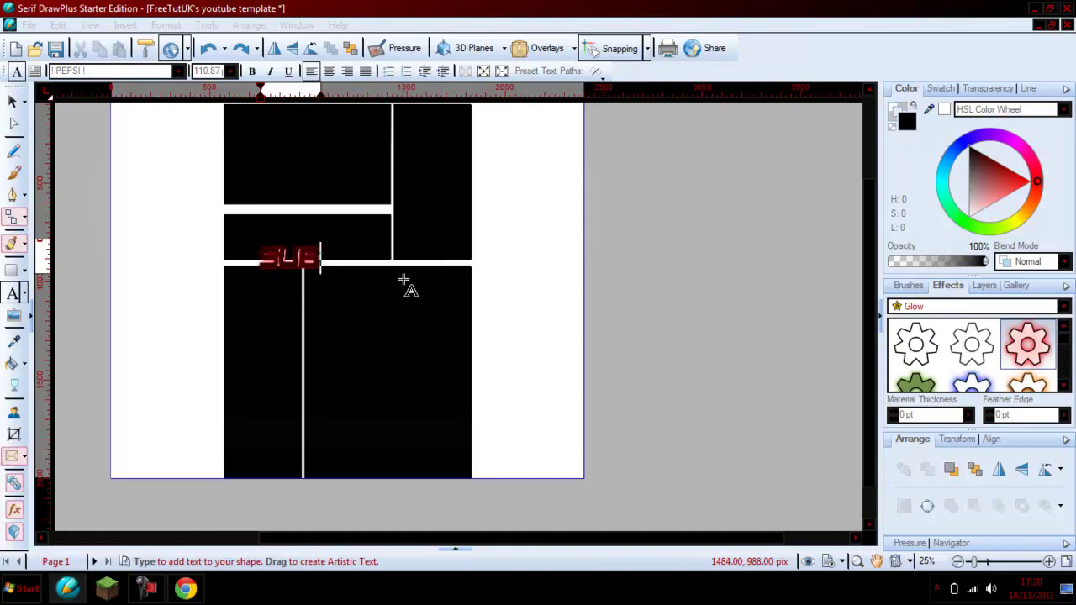
text(SCRIBE)
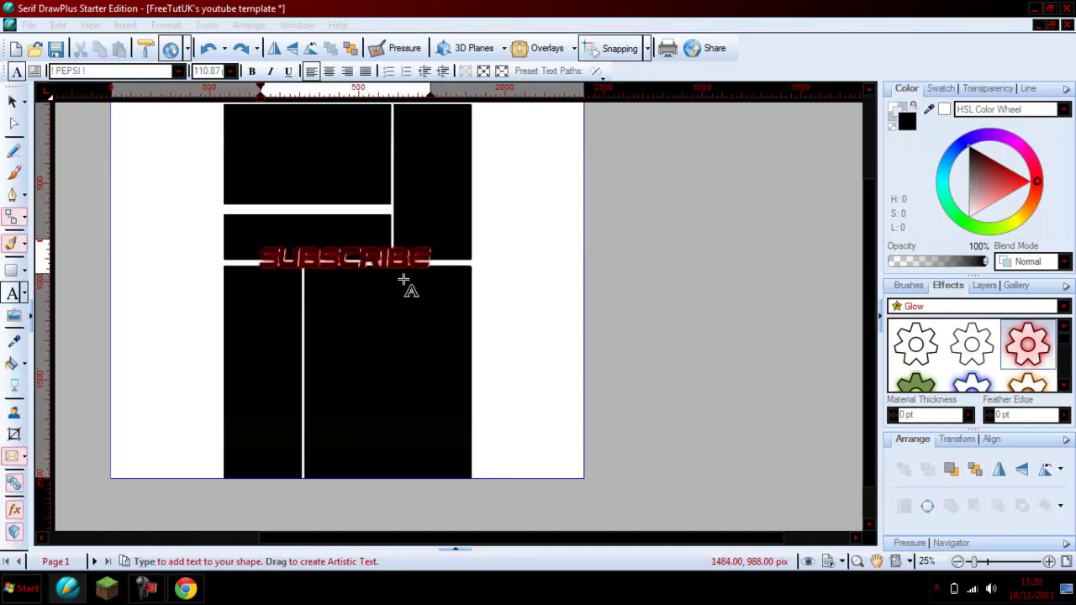
text(!)
key(BackSpace)
key(Escape)
Shrink the SUBSCRIBE text to about 787 × 163 px, recentre it over the template's horizontal gap and leave text editing.
drag(430, 239, 415, 243)
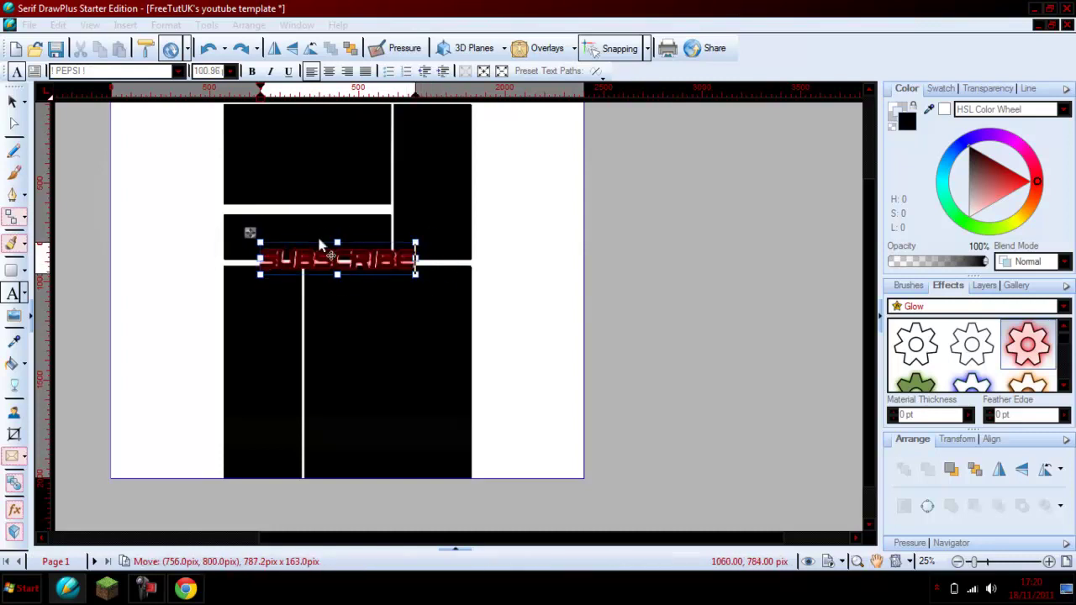
drag(254, 237, 262, 238)
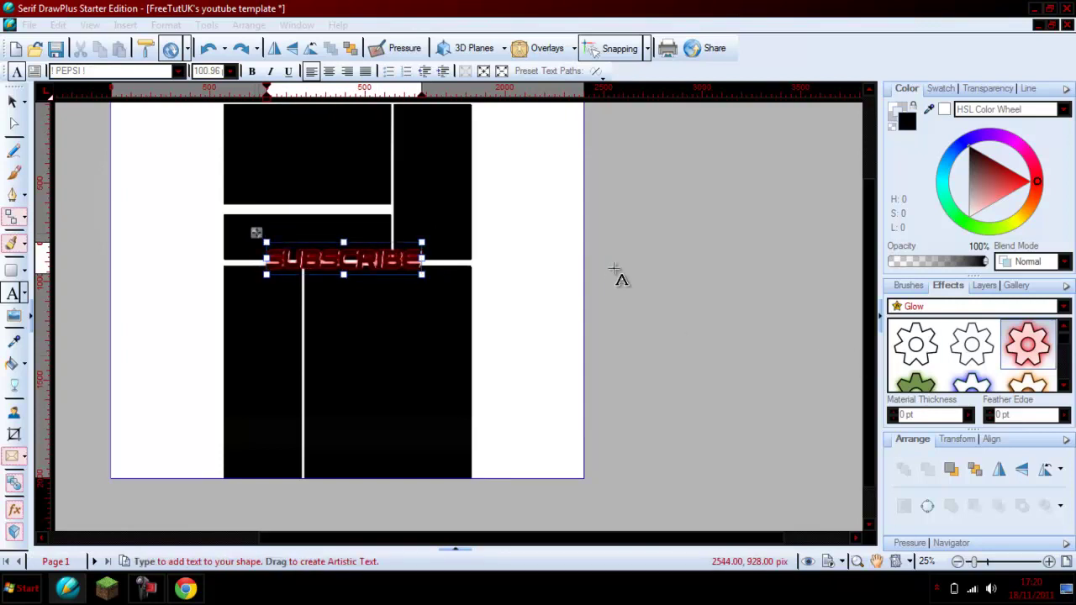
click(13, 101)
click(669, 298)
Set the effect's material thickness on the SUBSCRIBE text to 8.5 pt, trying 11 pt first.
click(344, 259)
click(967, 416)
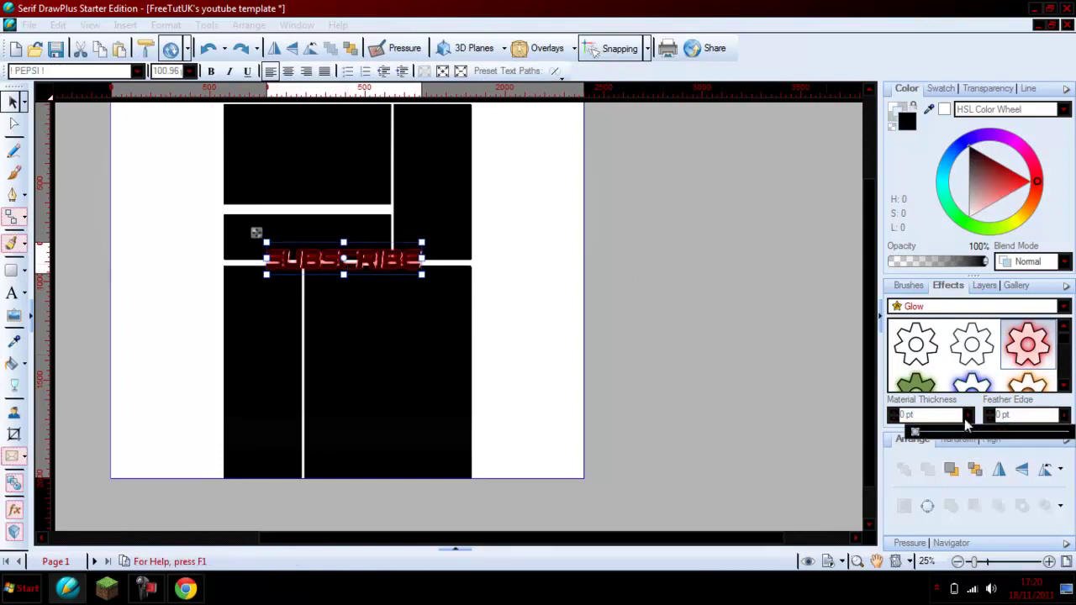
mouse_move(914, 434)
mouse_down()
mouse_move(961, 437)
mouse_move(919, 432)
mouse_up()
click(685, 355)
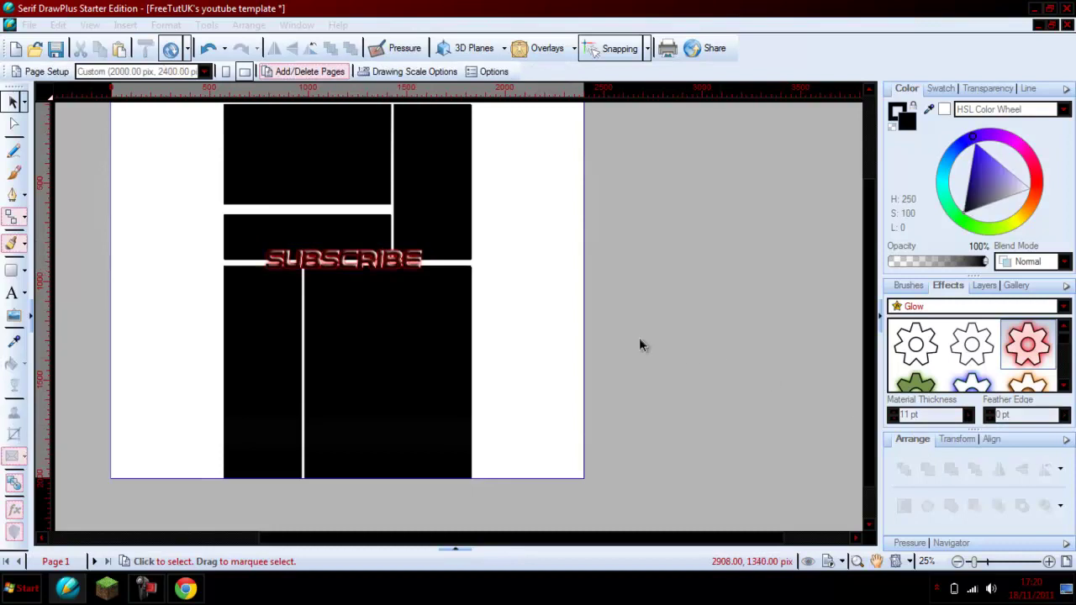
click(356, 259)
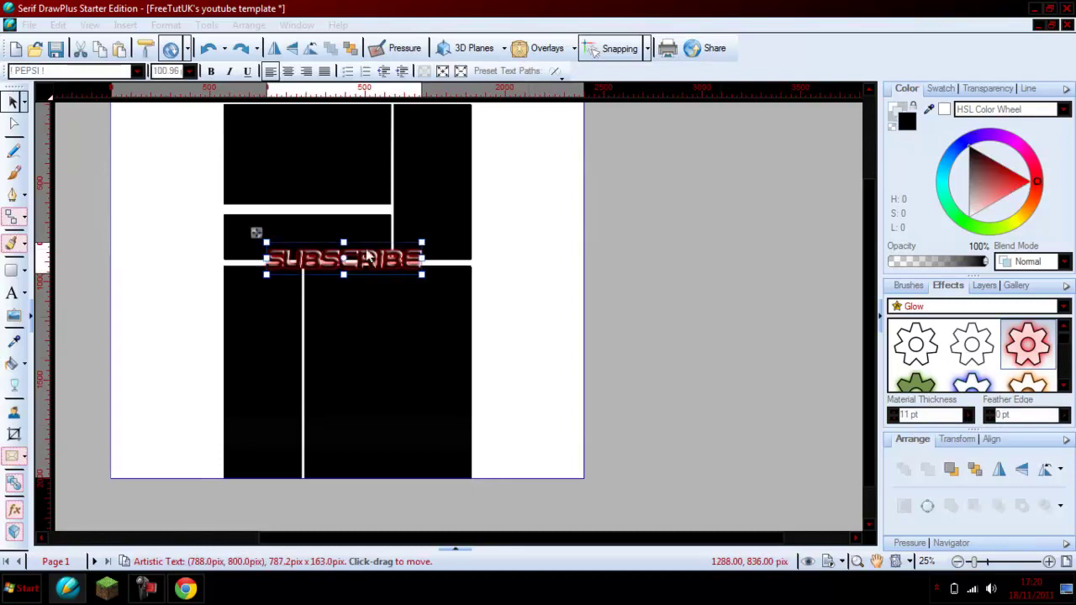
scroll(366, 255, up, 4)
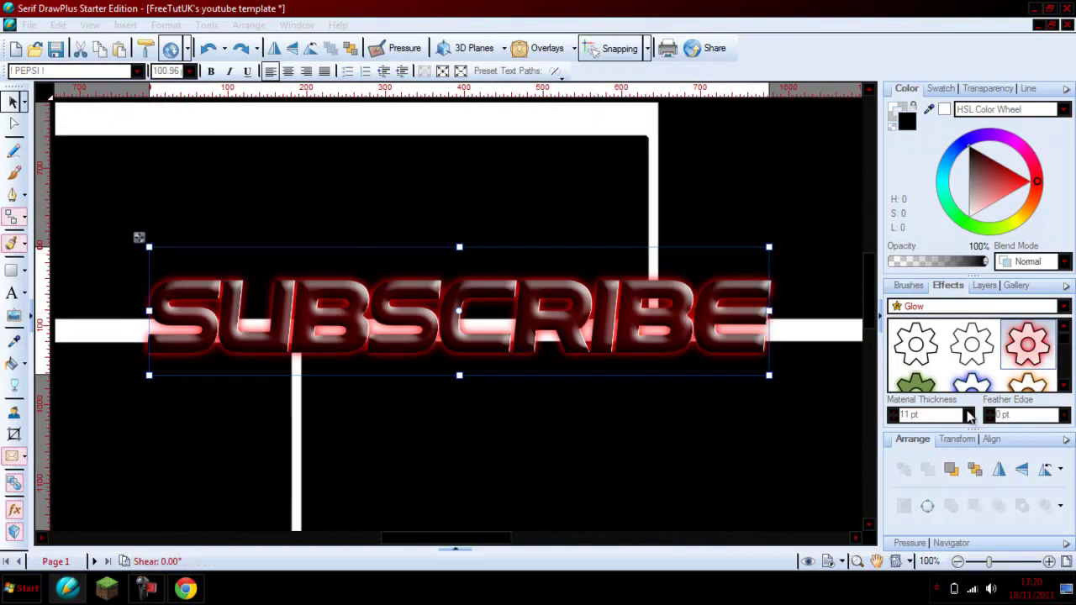
click(966, 415)
mouse_move(933, 433)
mouse_down()
mouse_move(1067, 432)
mouse_move(914, 433)
mouse_move(940, 437)
mouse_move(927, 435)
mouse_up()
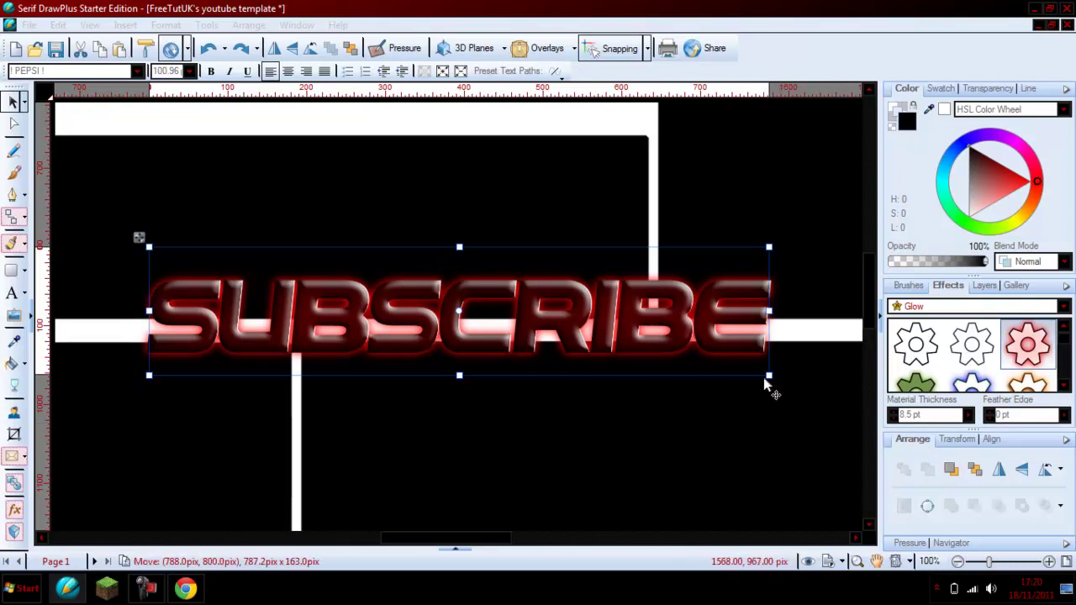
Delete the template bitmap from the layer, keeping the SUBSCRIBE text above the black rectangle.
key(minus)
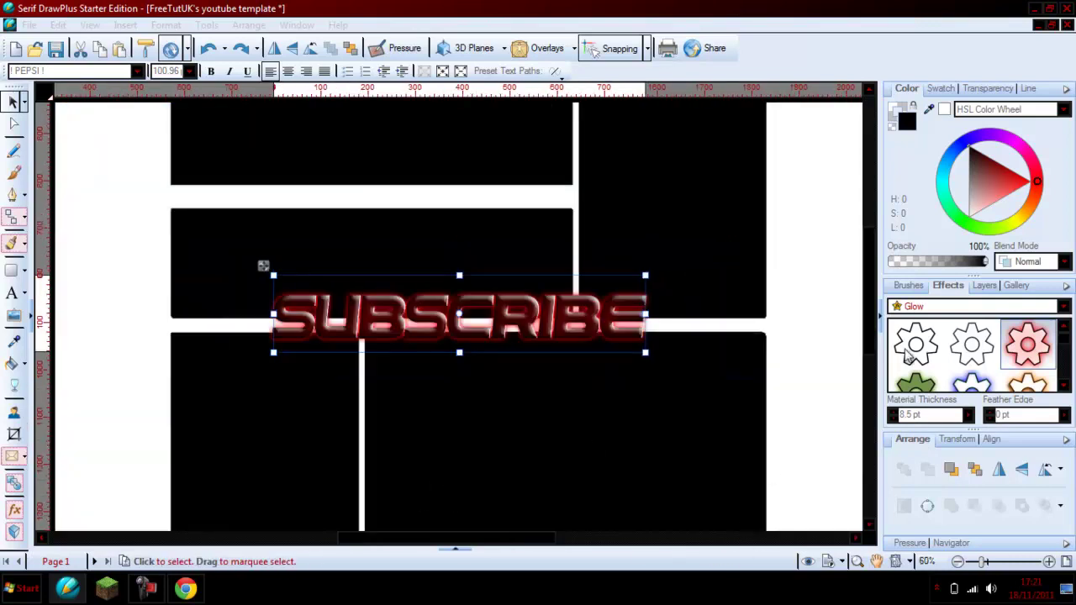
click(992, 286)
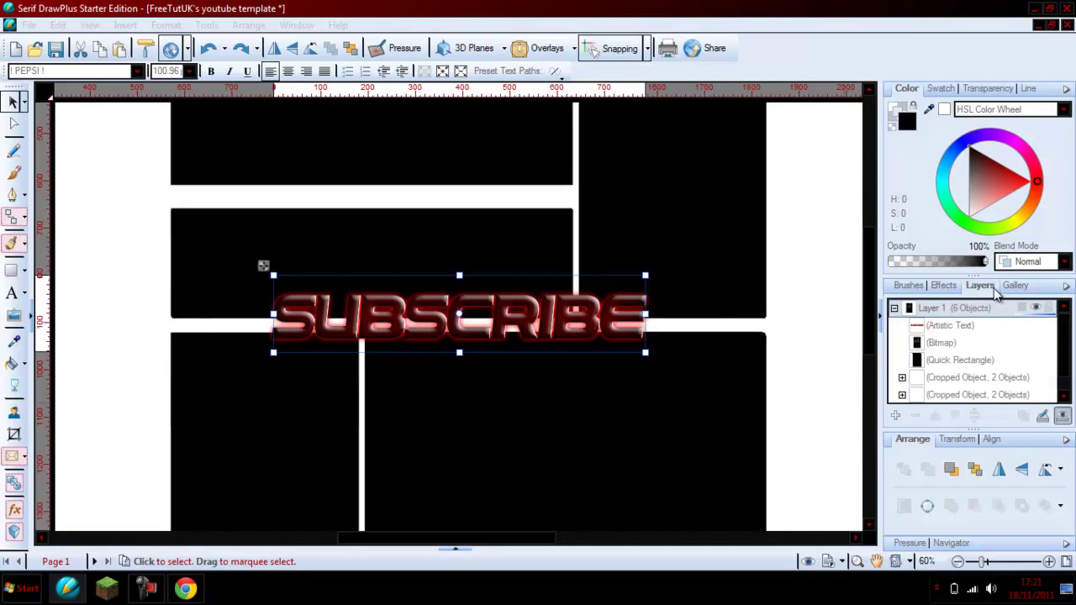
click(941, 343)
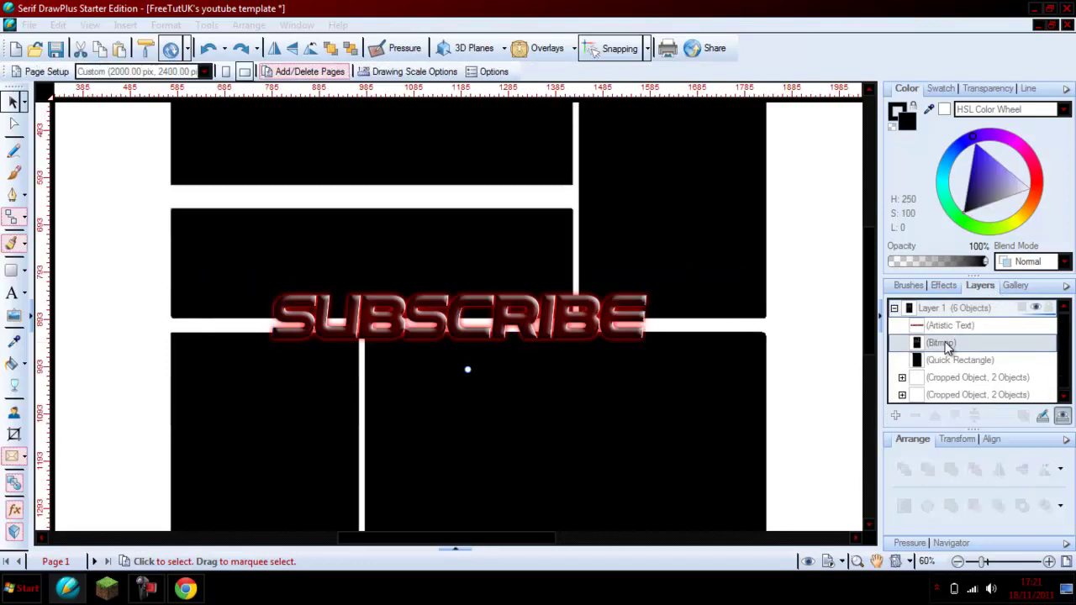
key(Delete)
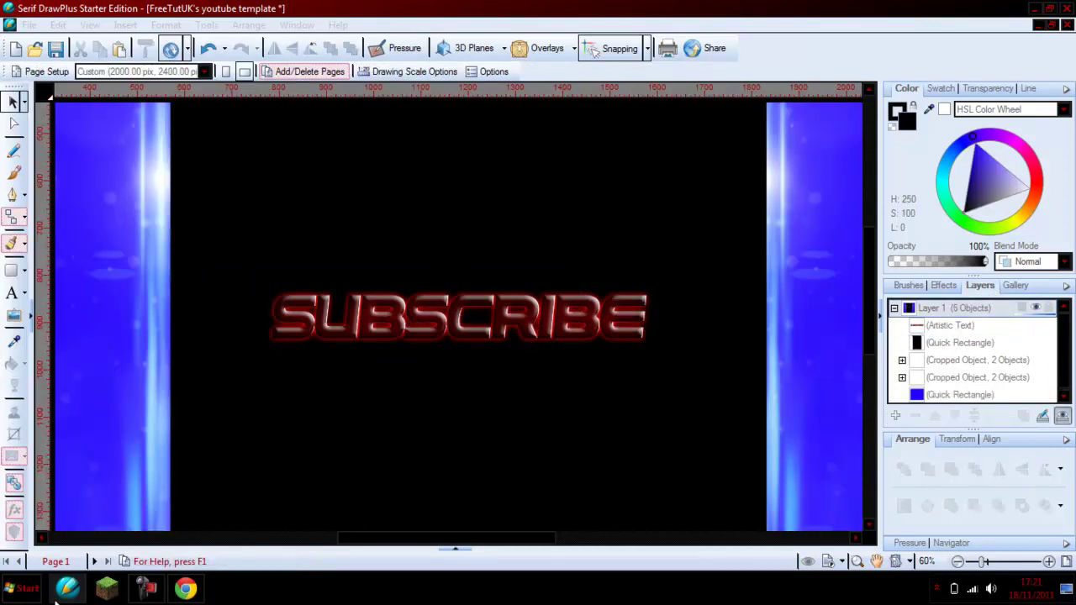